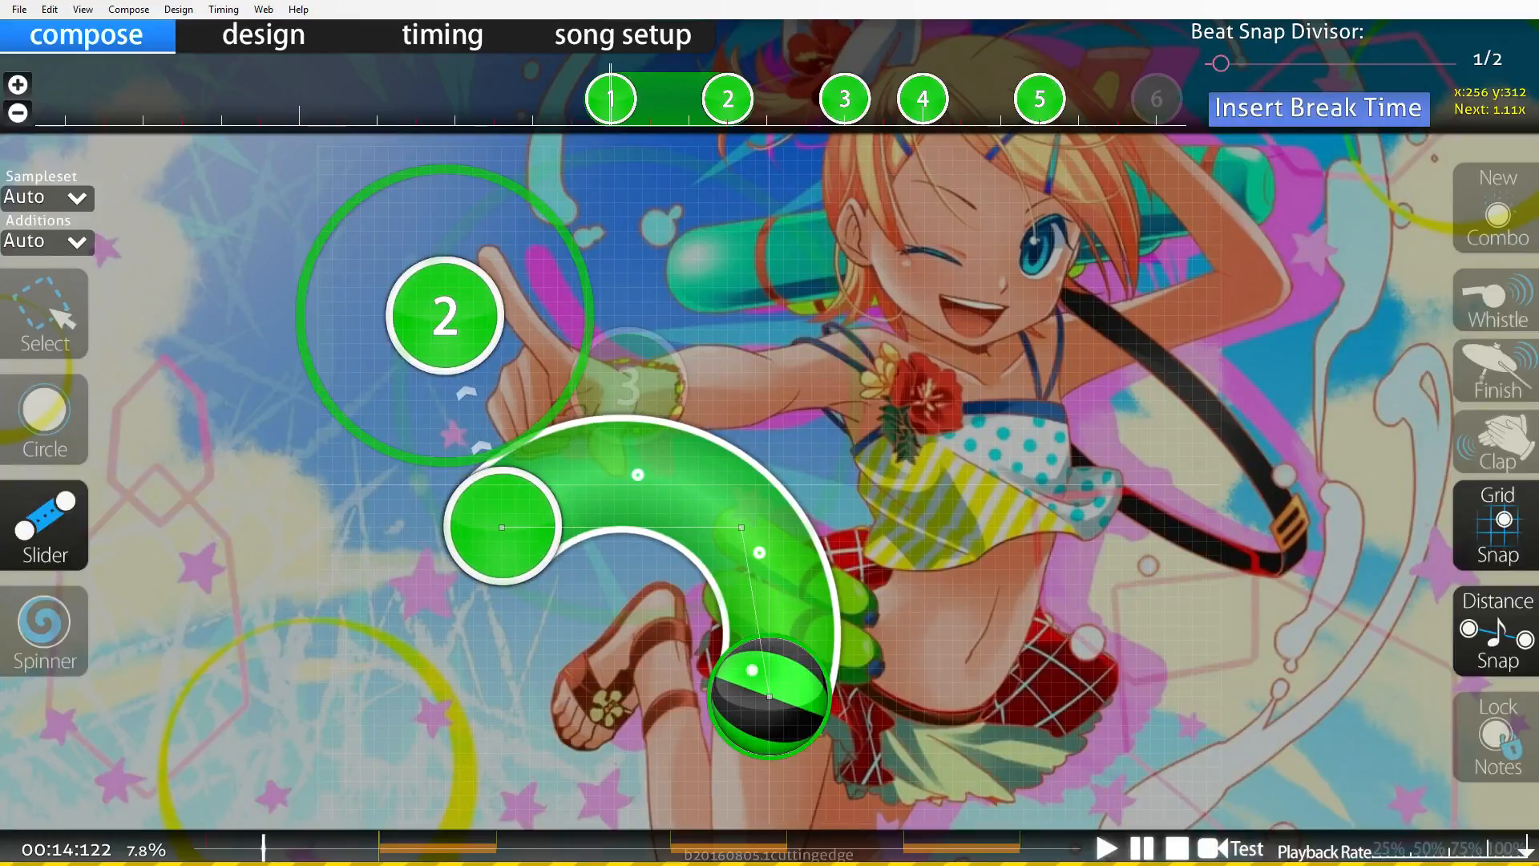
# Finish the curved slider and delete the leftover circles that overlap it.
pyautogui.rightClick(488, 528)
pyautogui.click(45, 316)
pyautogui.rightClick(446, 318)
pyautogui.scroll(-3, 500, 513)
pyautogui.rightClick(728, 99)
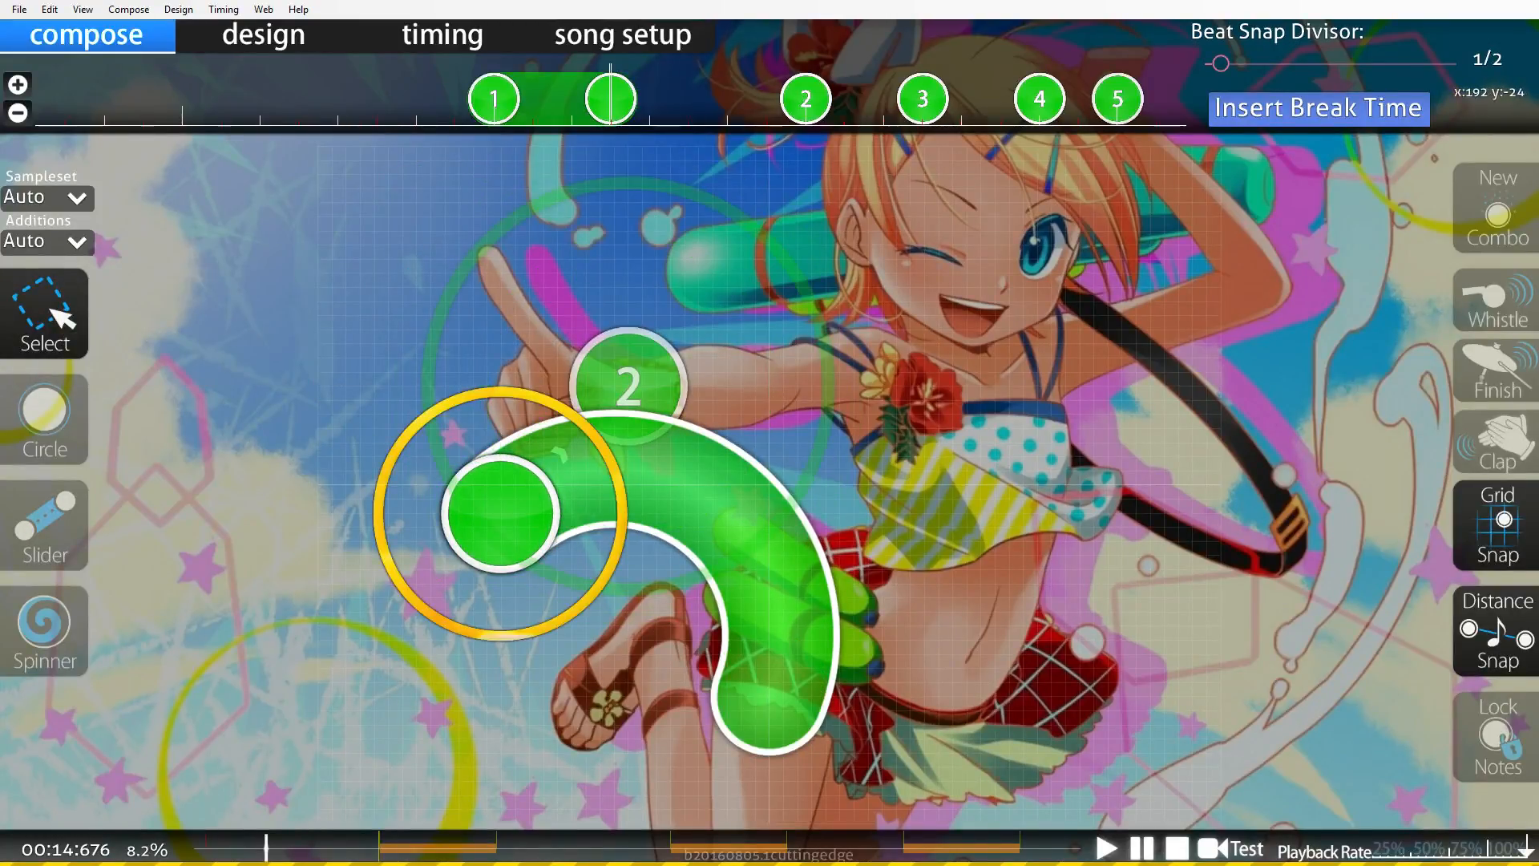
# Extend the slider on the timeline to add one repeat, and delete the circles that follow it.
pyautogui.moveTo(611, 98); pyautogui.dragTo(728, 99)
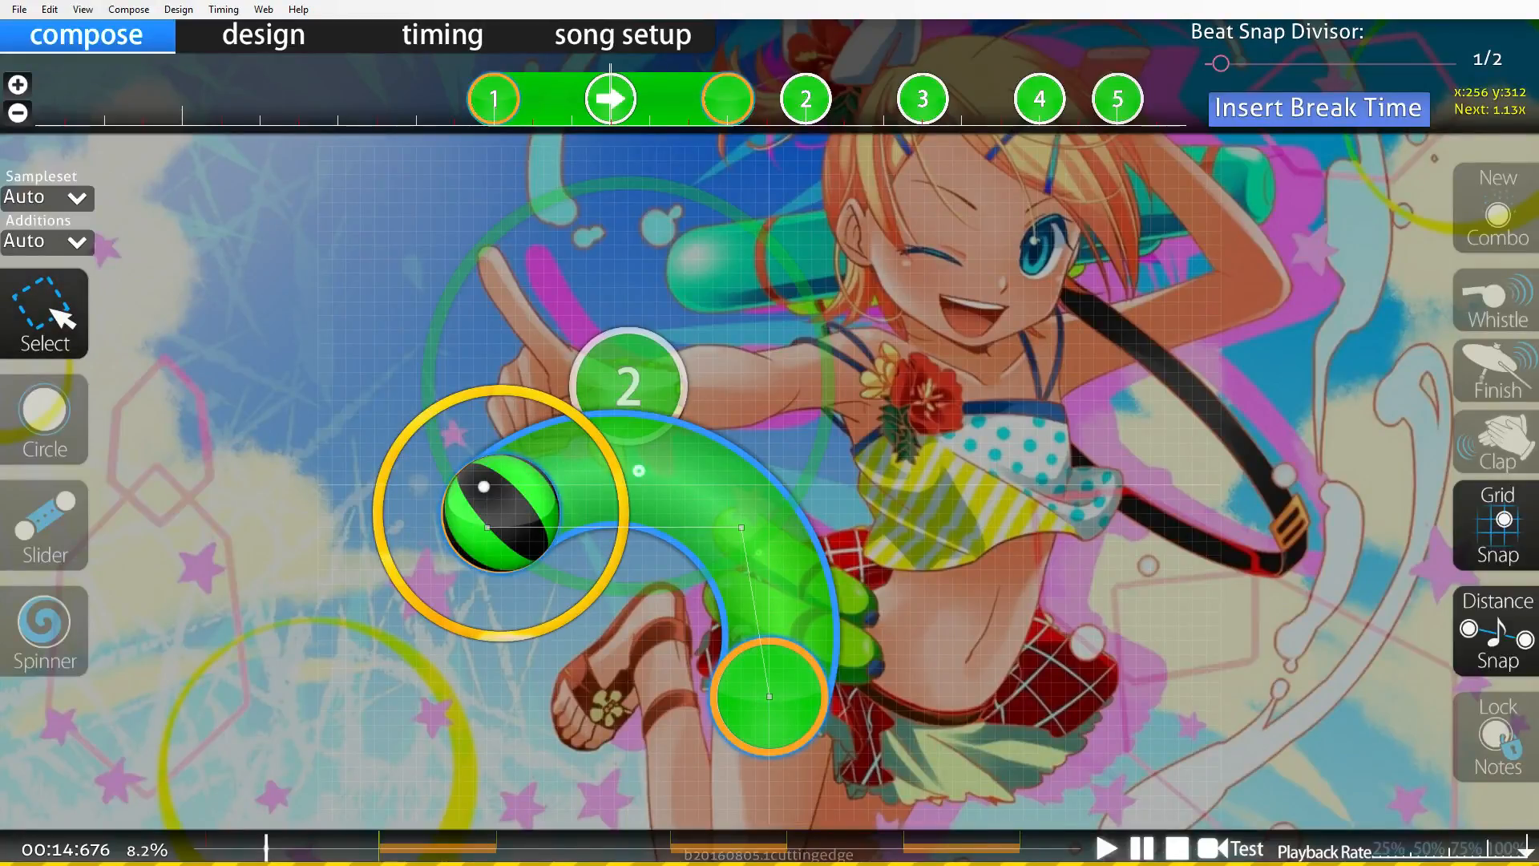
pyautogui.click(806, 98)
pyautogui.press('Delete')
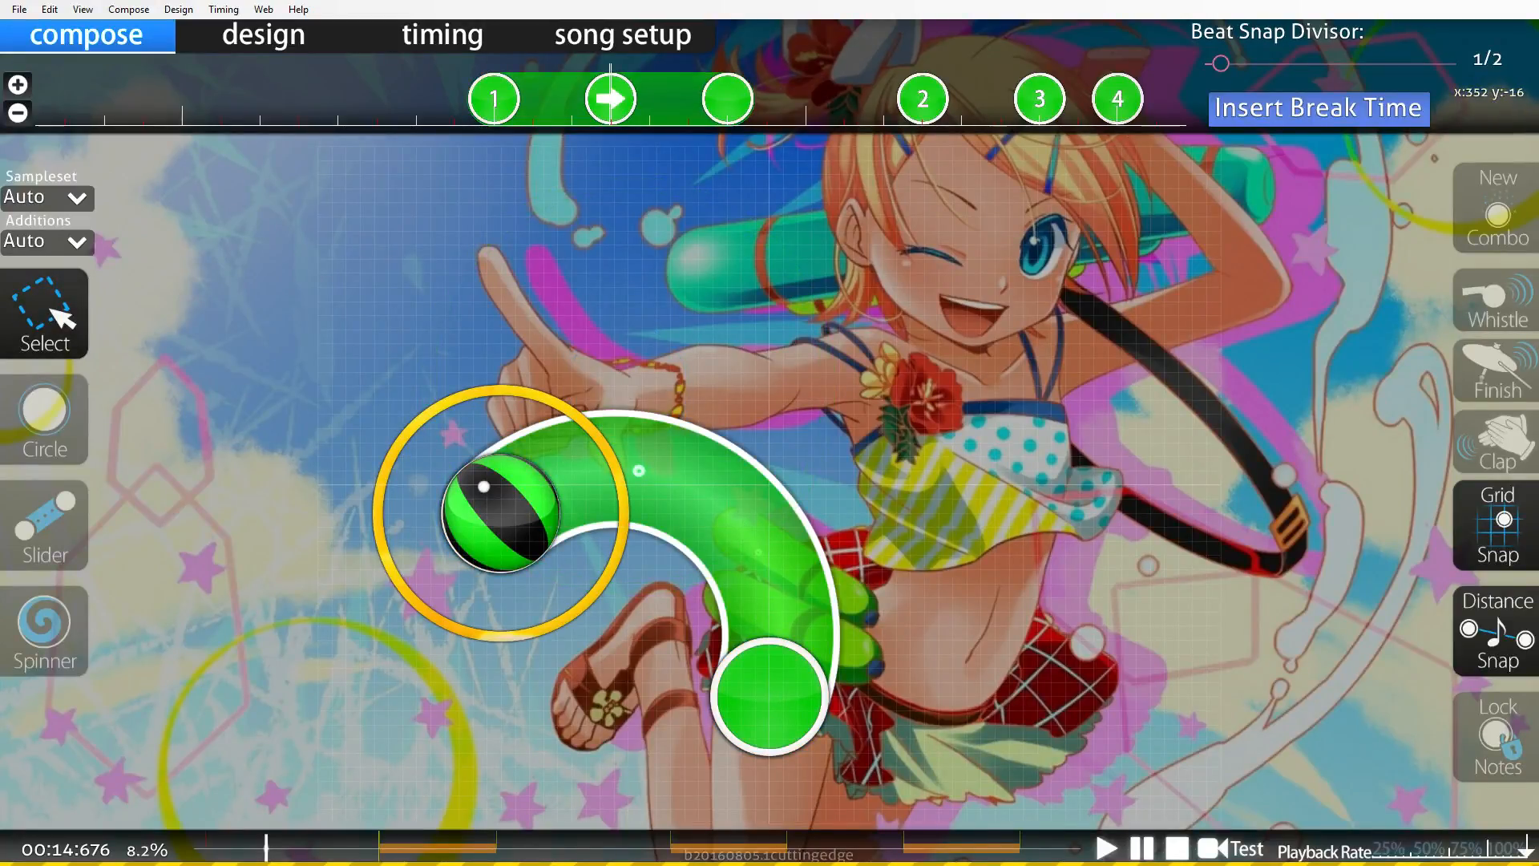
pyautogui.rightClick(930, 95)
pyautogui.rightClick(1034, 89)
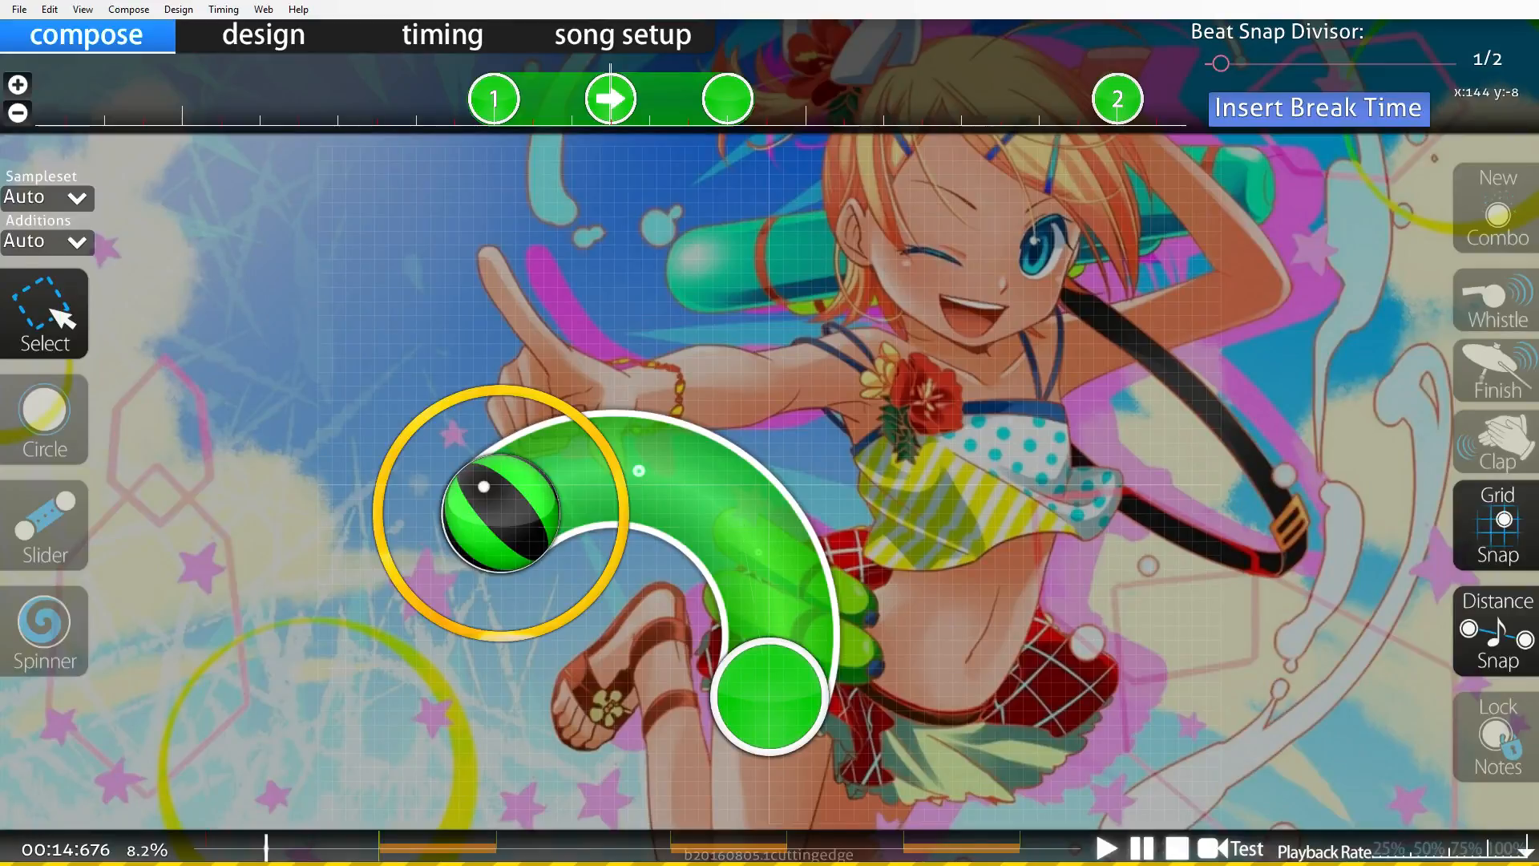
# Copy the repeating slider, paste it at a later beat, and flip the copy horizontally.
pyautogui.click(770, 696)
pyautogui.click(50, 9)
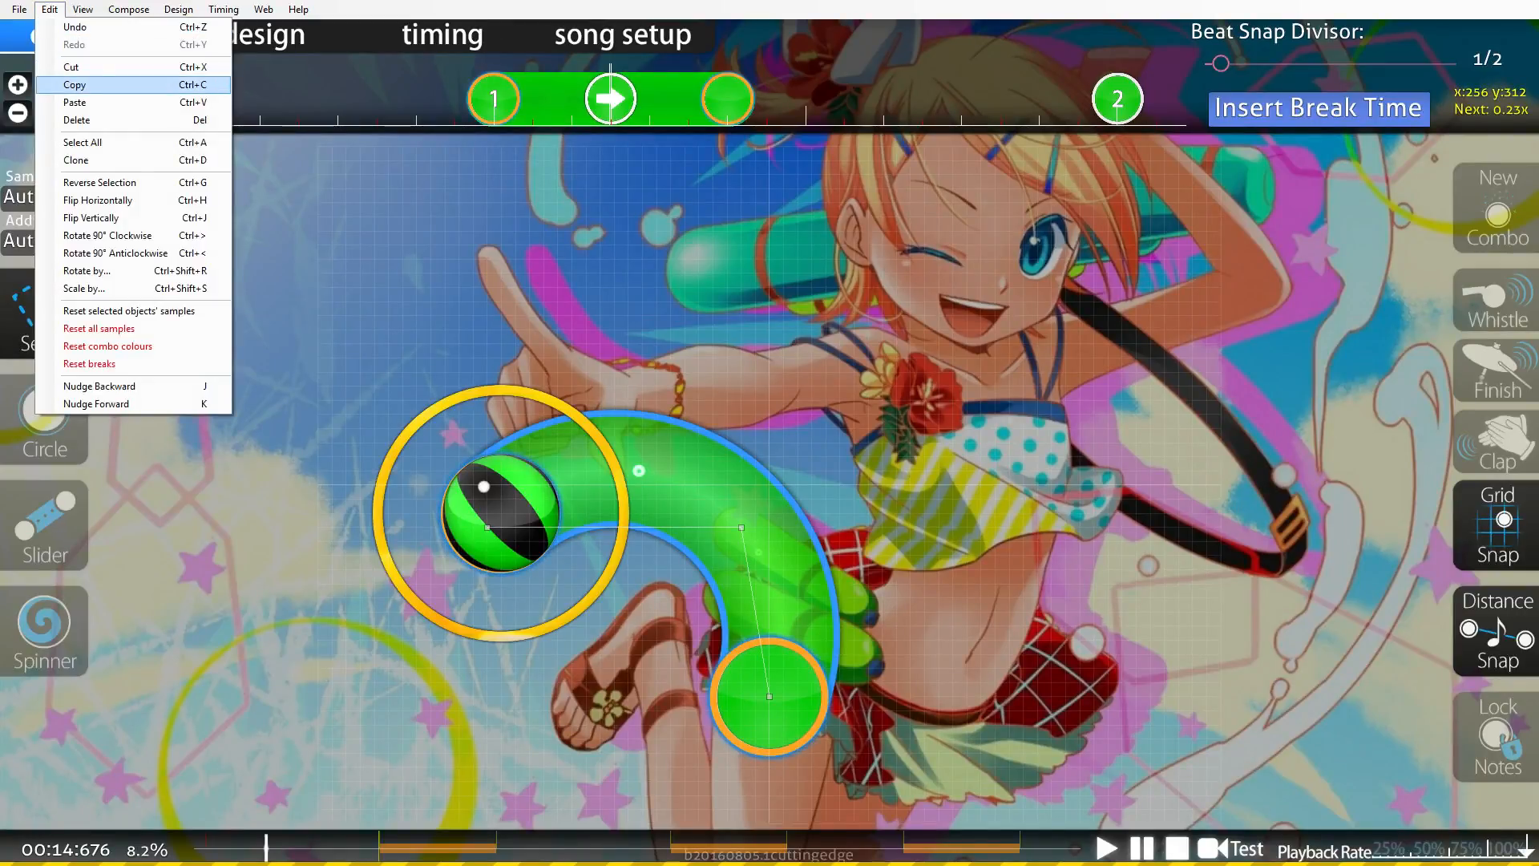
pyautogui.click(75, 85)
pyautogui.click(50, 9)
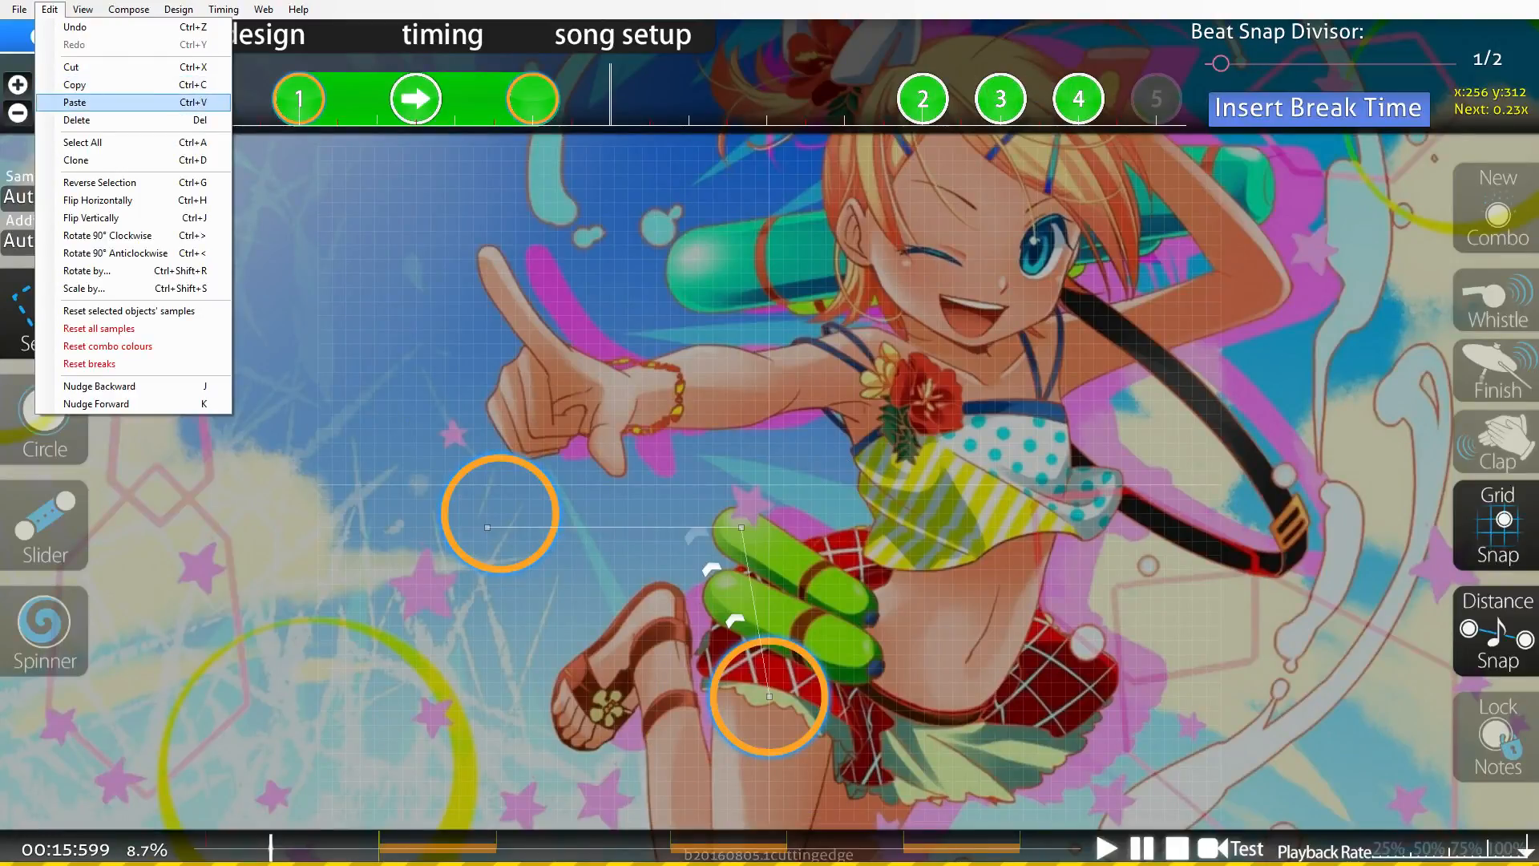
pyautogui.click(75, 102)
pyautogui.click(50, 8)
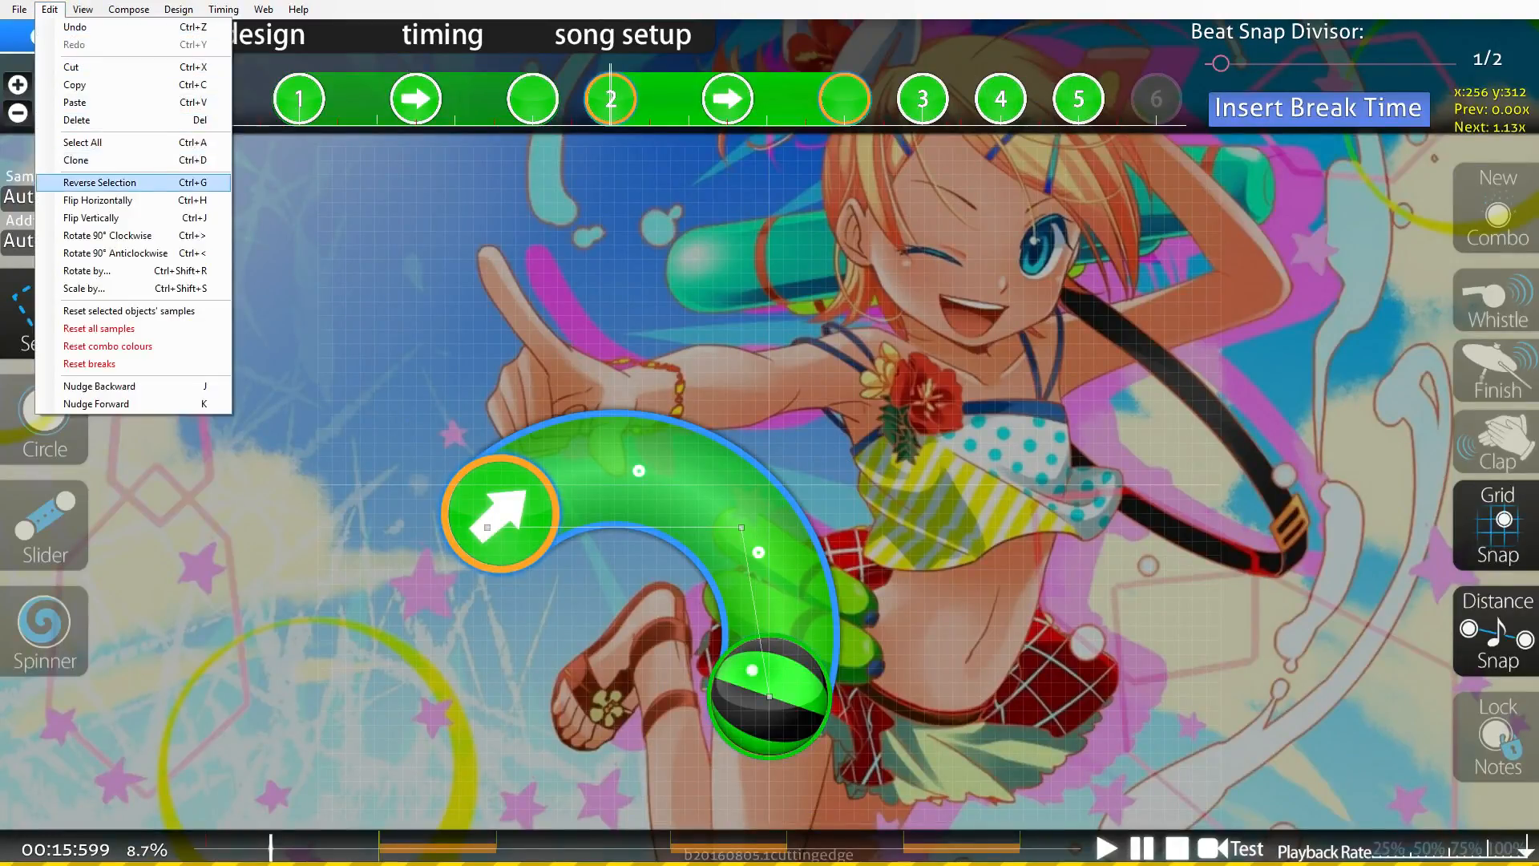
pyautogui.click(74, 201)
# Move the original slider left and the pasted slider right so their ends separate.
pyautogui.scroll(3, 770, 484)
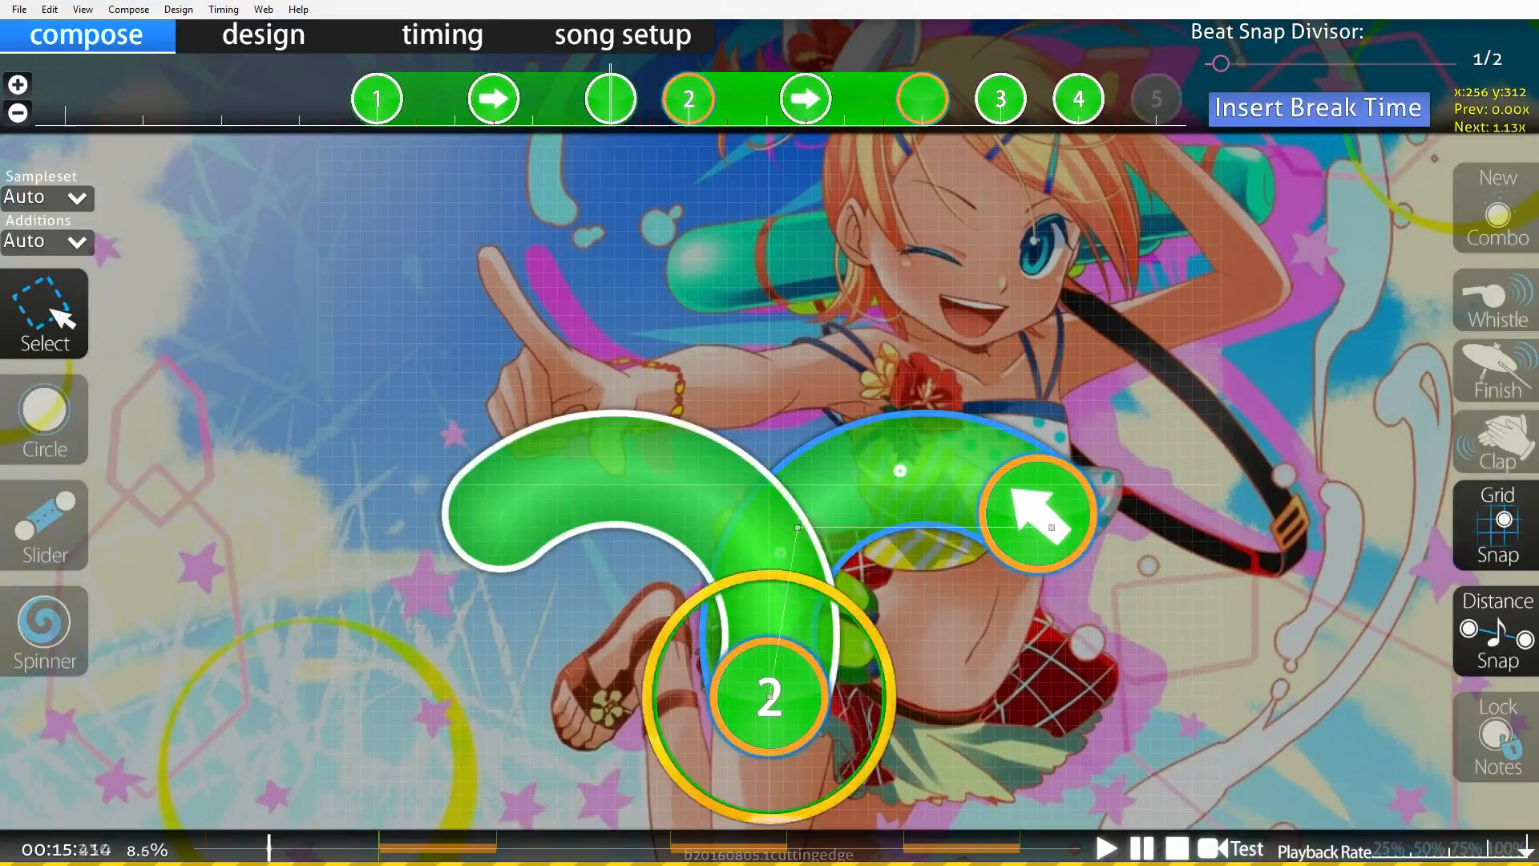
pyautogui.scroll(1, 769, 484)
pyautogui.scroll(-1, 770, 485)
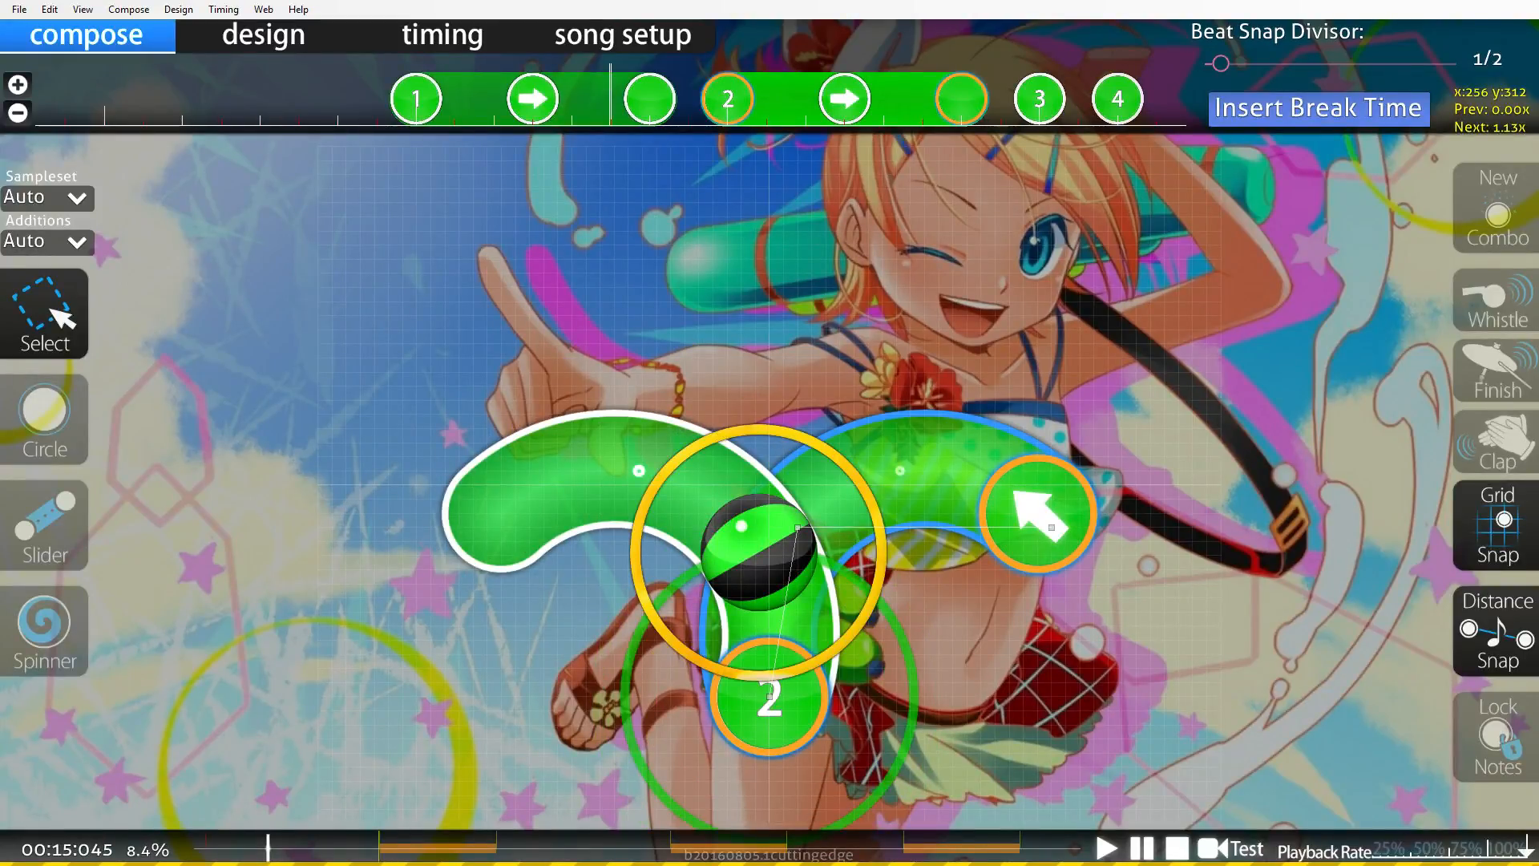
pyautogui.moveTo(770, 697); pyautogui.dragTo(697, 697)
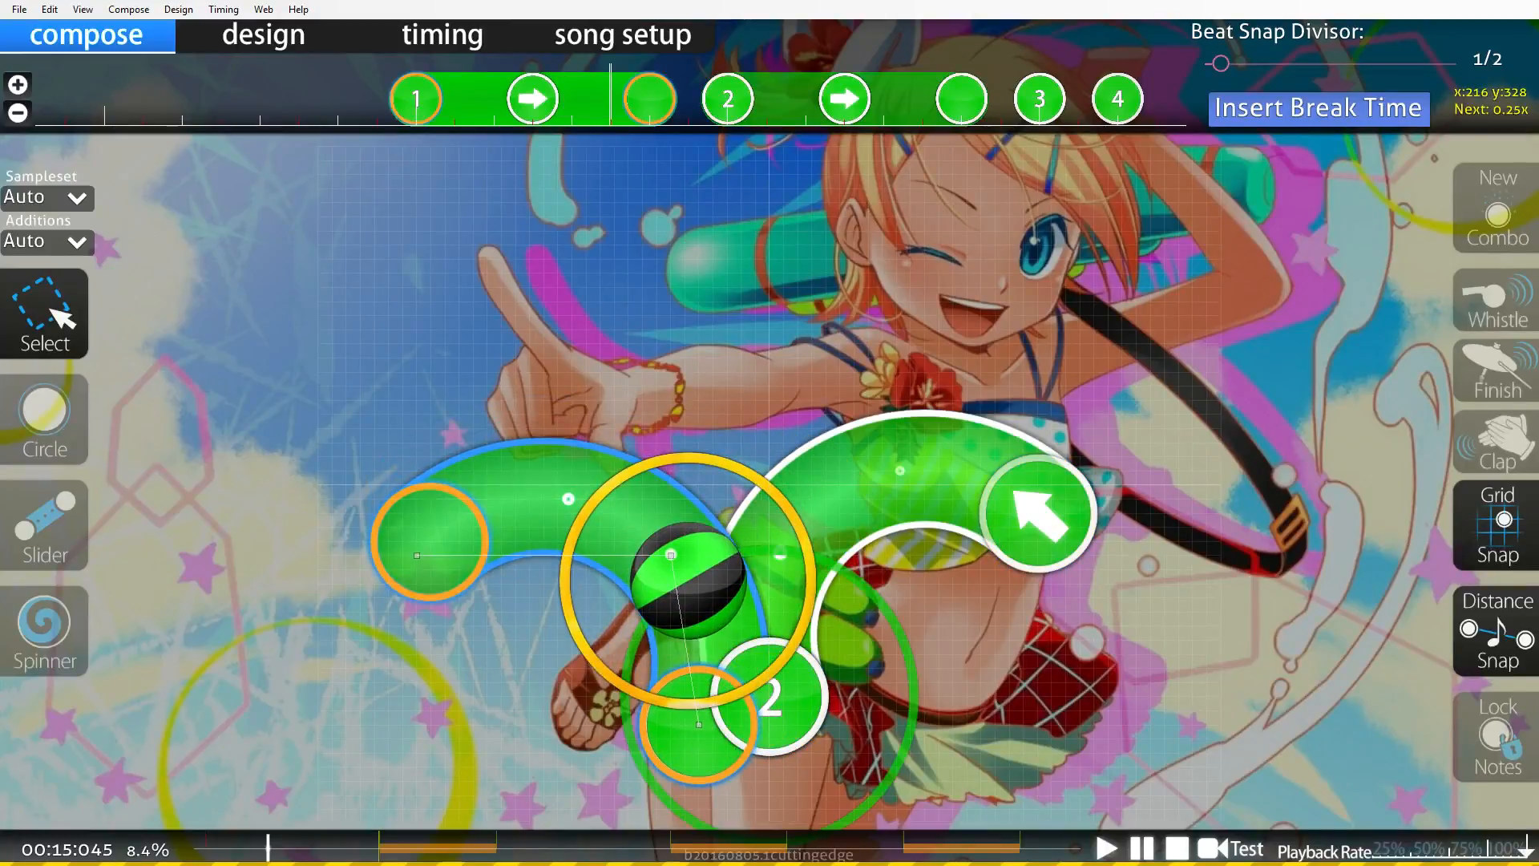
pyautogui.click(769, 697)
pyautogui.moveTo(770, 698); pyautogui.dragTo(840, 698)
# Nudge both sliders slightly further apart so the pair sits symmetrically.
pyautogui.moveTo(699, 698)
pyautogui.mouseDown()
pyautogui.moveTo(684, 698)
pyautogui.moveTo(699, 697)
pyautogui.mouseUp()
pyautogui.keyDown('alt'); pyautogui.click(841, 698); pyautogui.keyUp('alt')
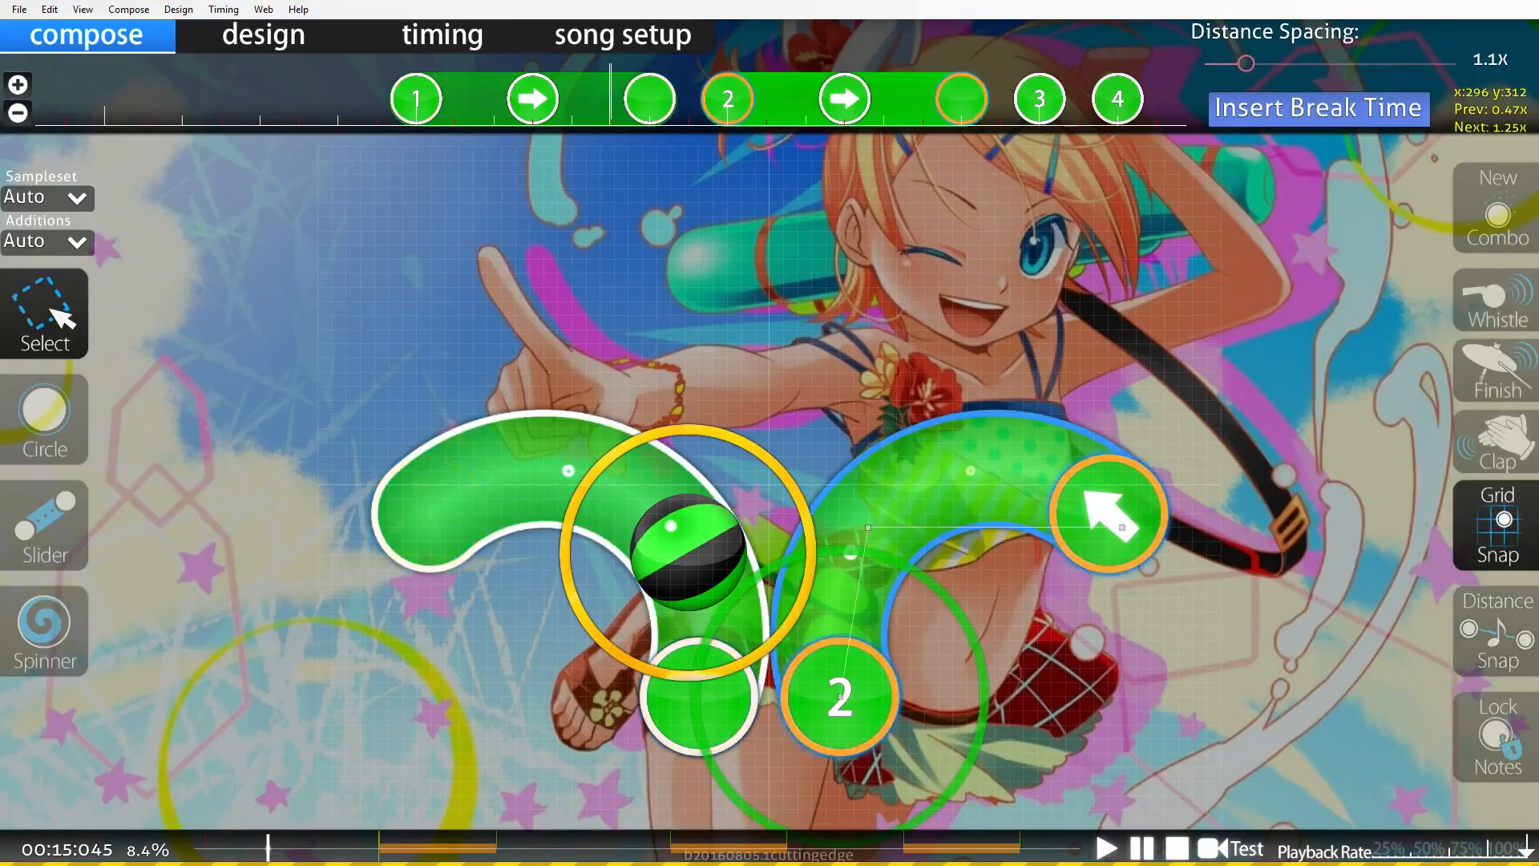
pyautogui.moveTo(840, 696); pyautogui.dragTo(855, 697)
pyautogui.moveTo(699, 698); pyautogui.dragTo(685, 697)
pyautogui.press('alt')
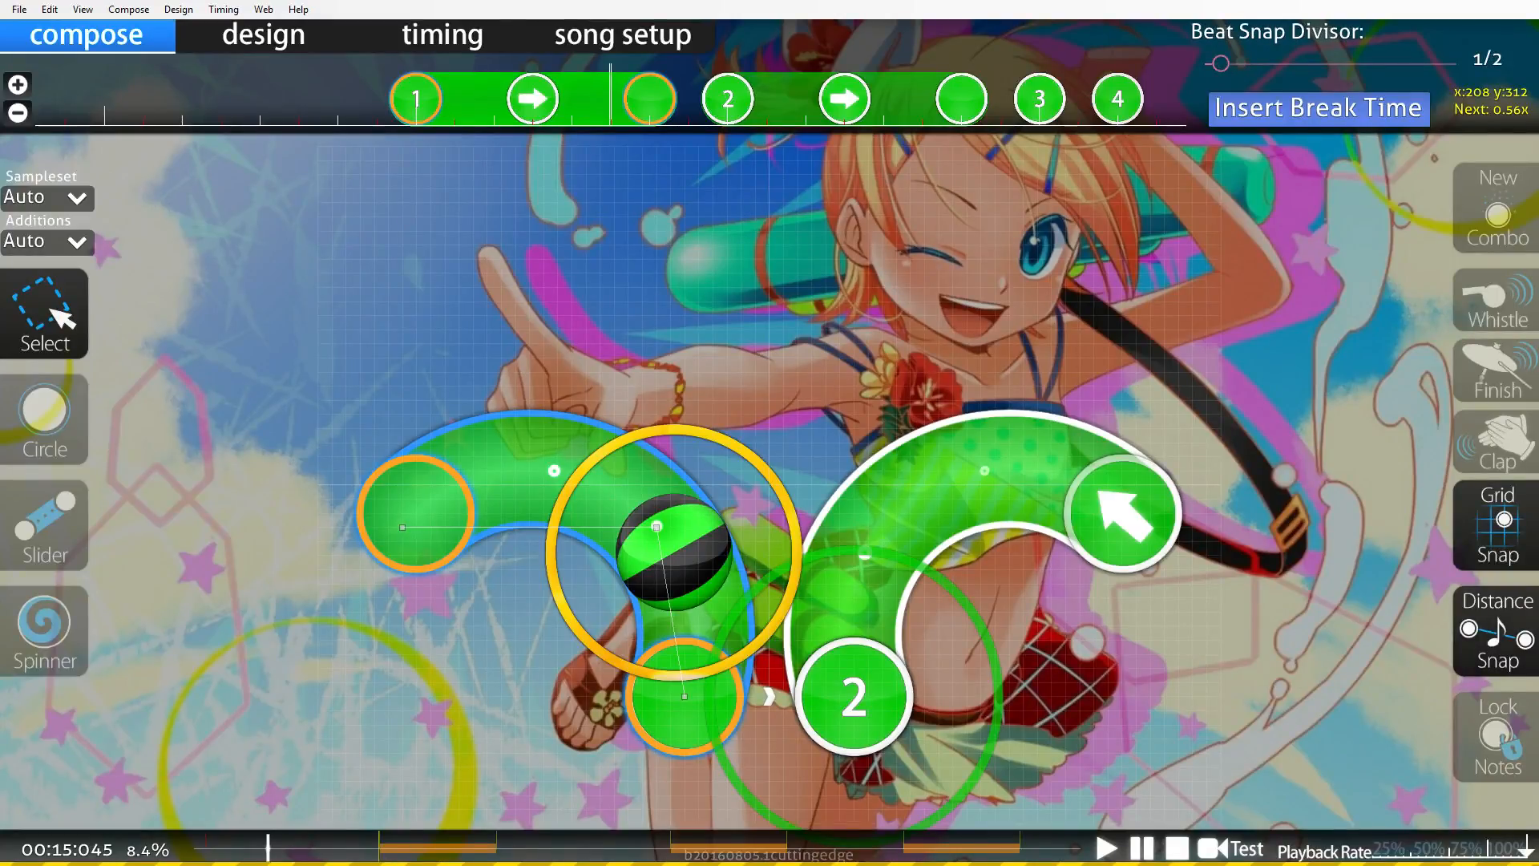
pyautogui.click(854, 696)
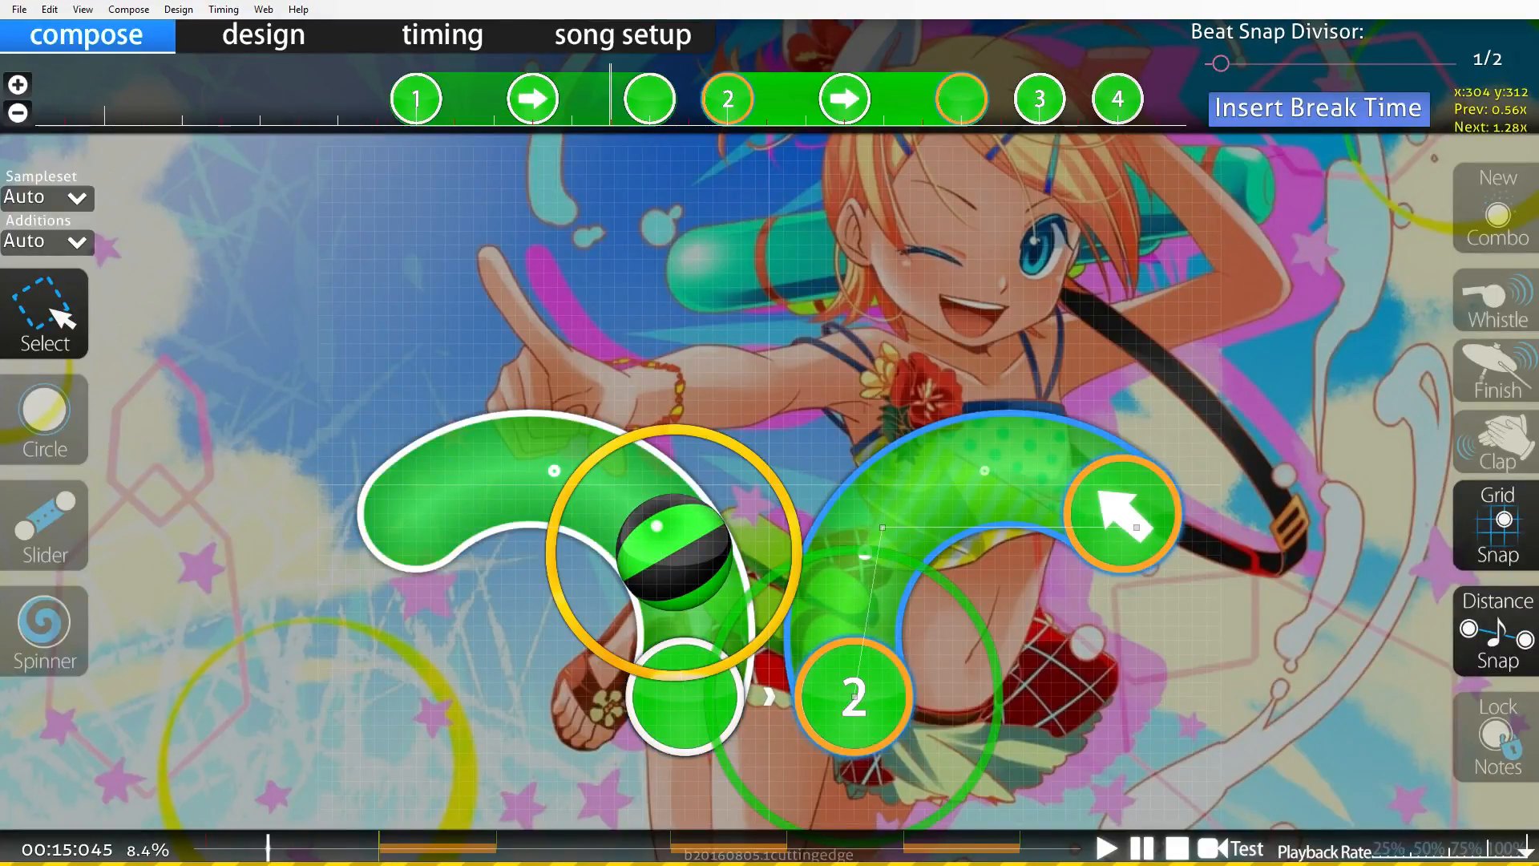
# Play back the section to review the two mirrored sliders.
pyautogui.scroll(6, 740, 610)
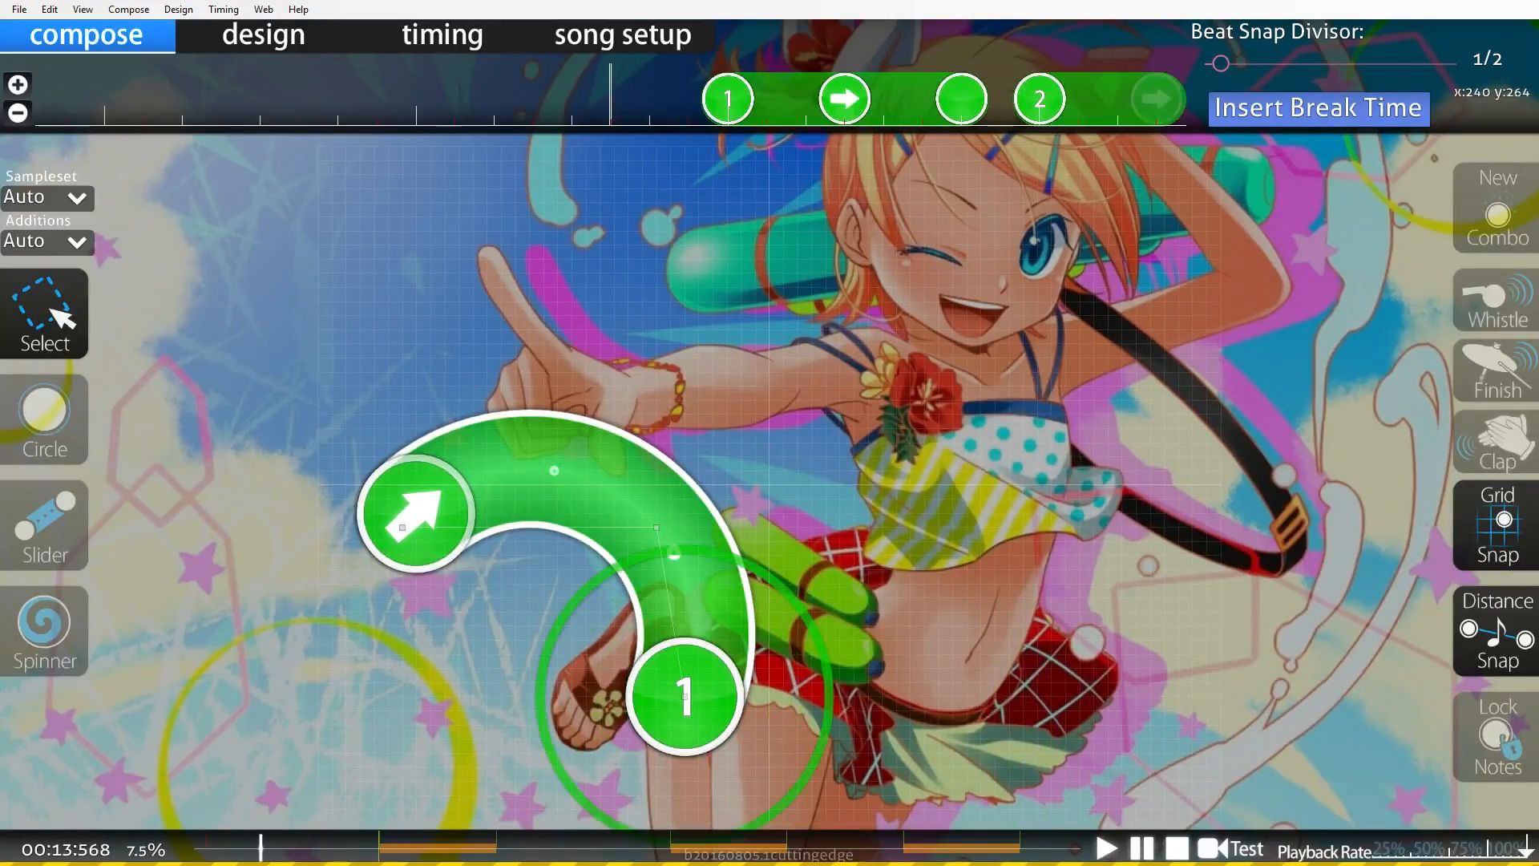
pyautogui.scroll(-6, 784, 697)
pyautogui.scroll(4, 727, 626)
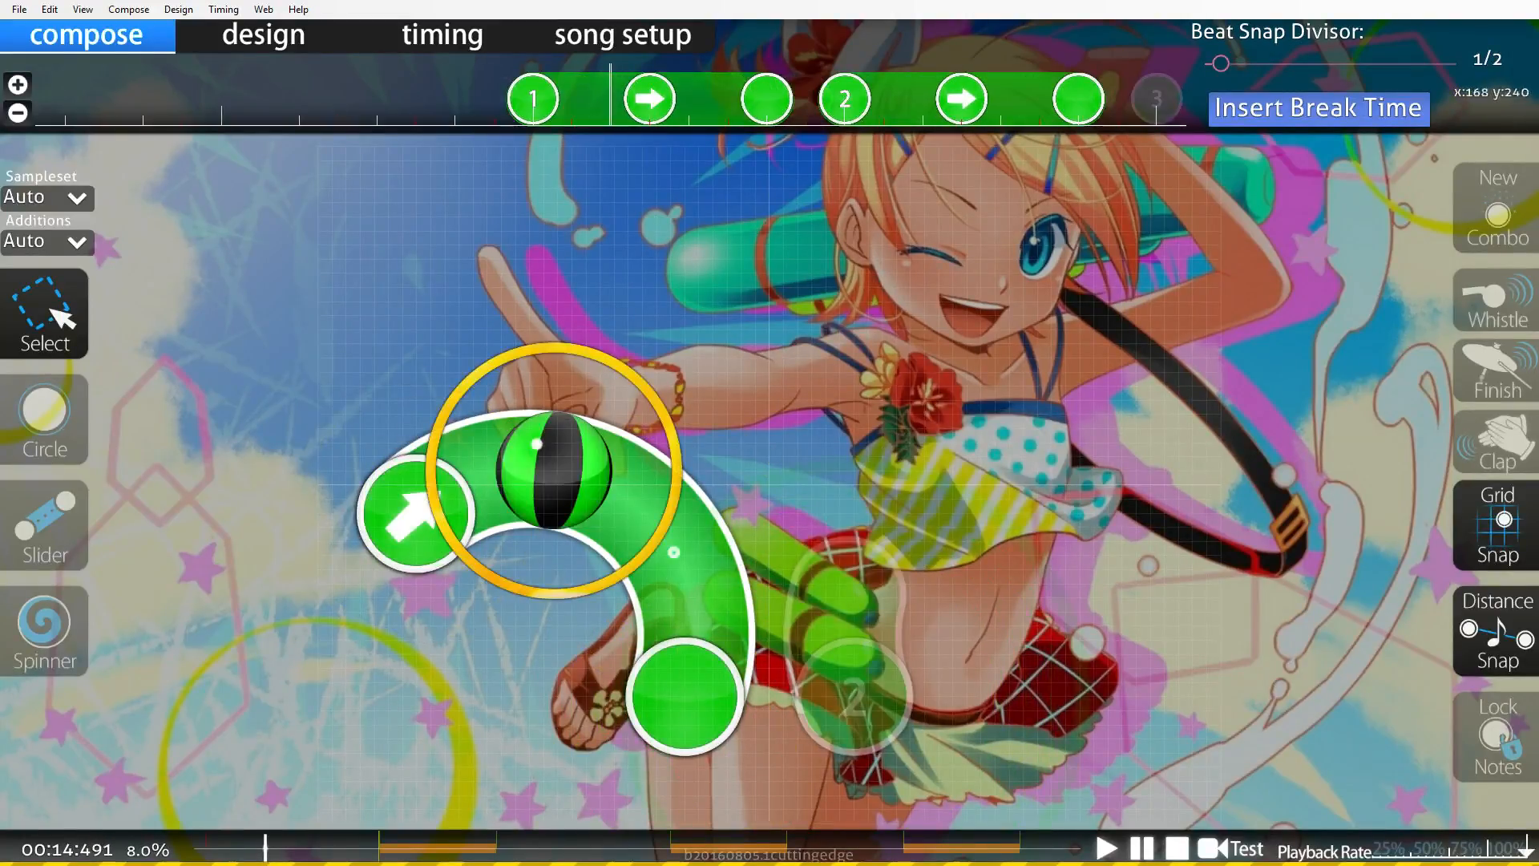
pyautogui.scroll(3, 727, 625)
pyautogui.click(1107, 848)
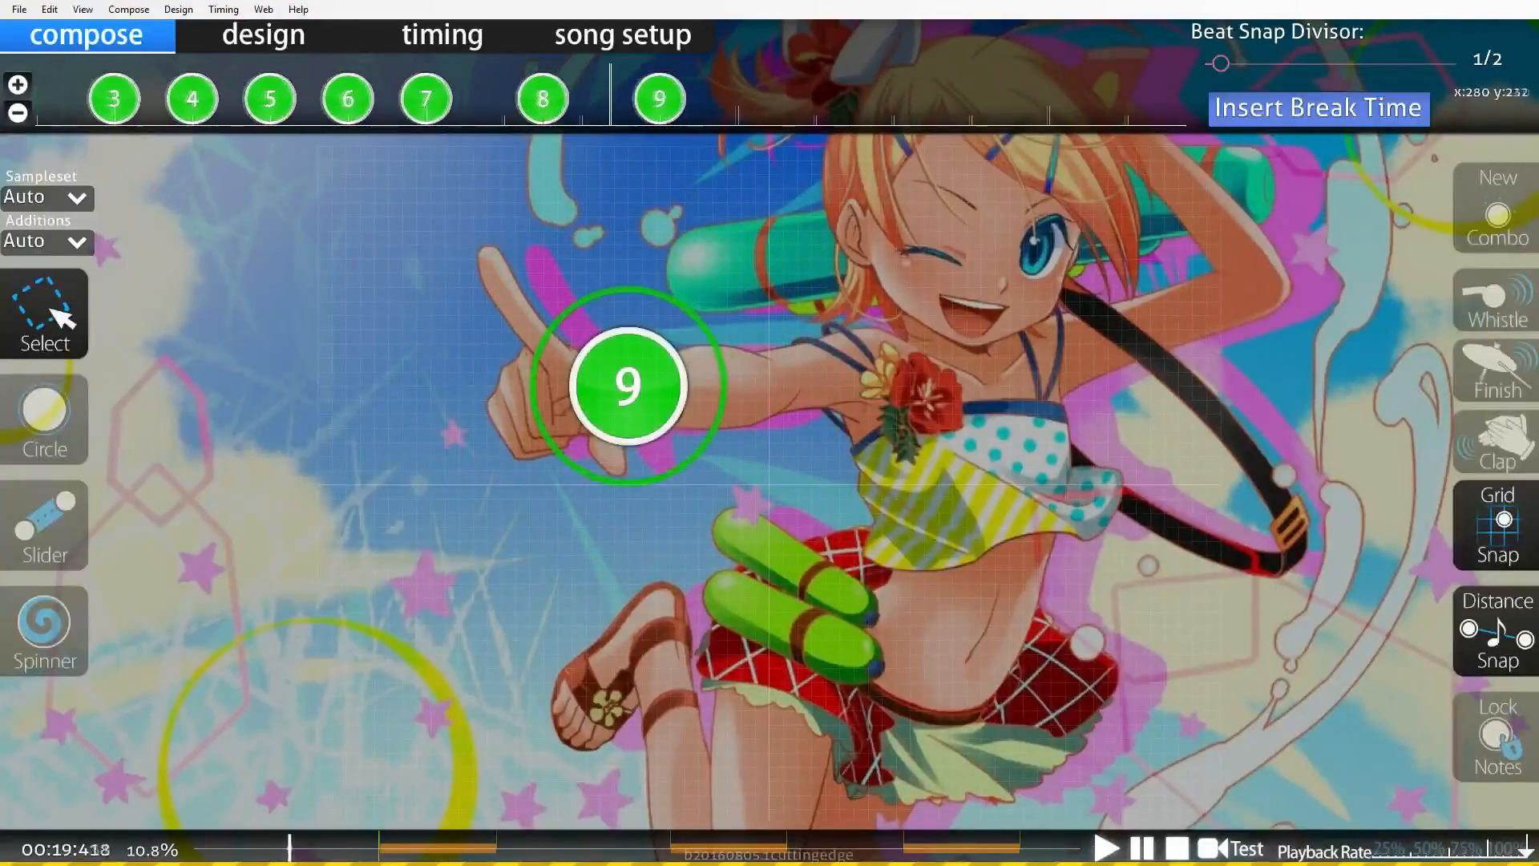
pyautogui.press('space')
pyautogui.scroll(10, 741, 484)
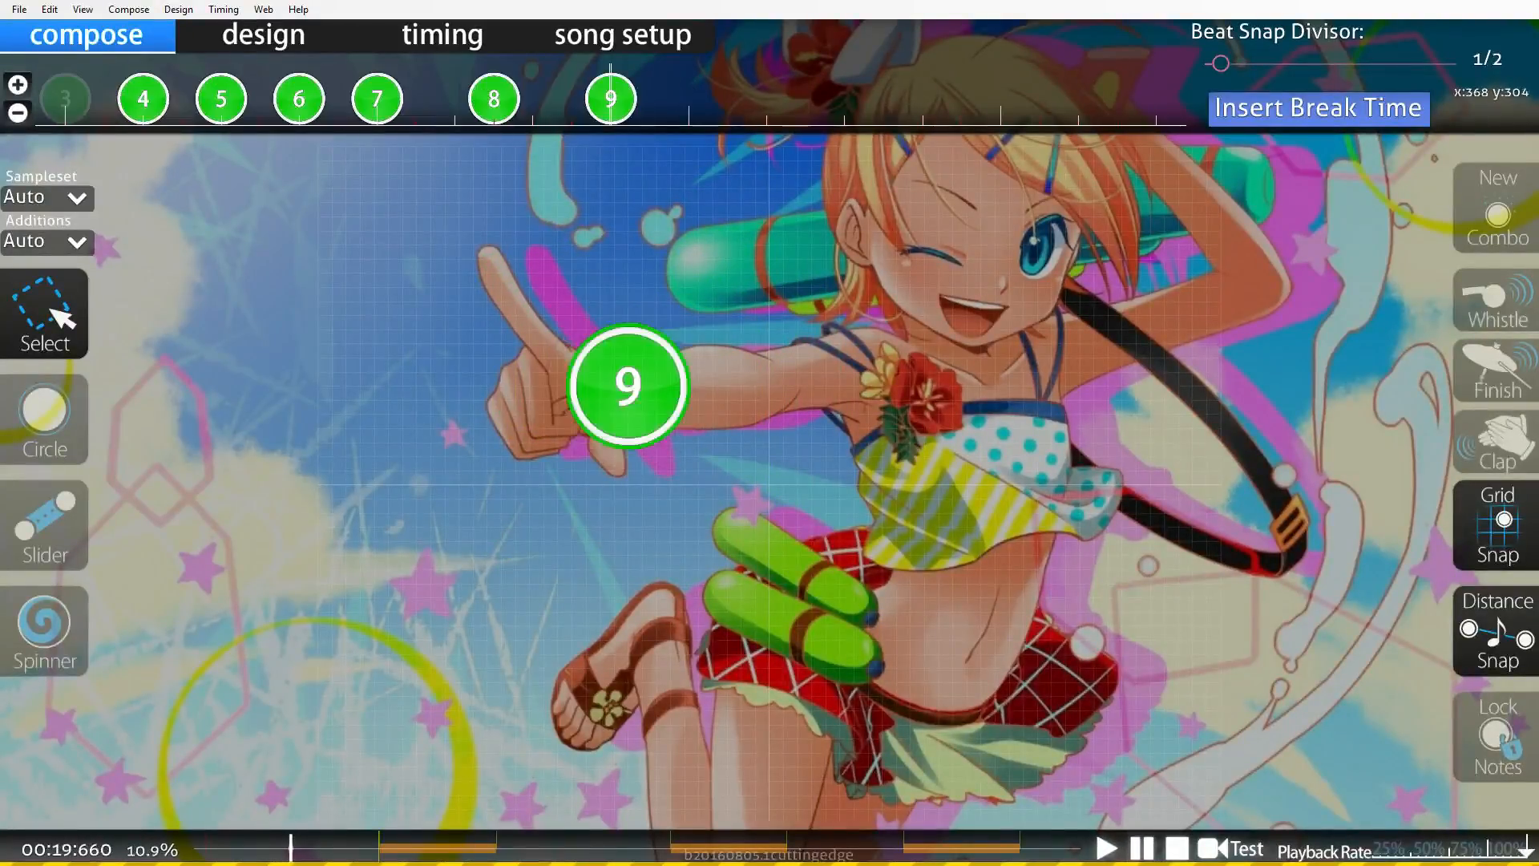
pyautogui.scroll(9, 742, 484)
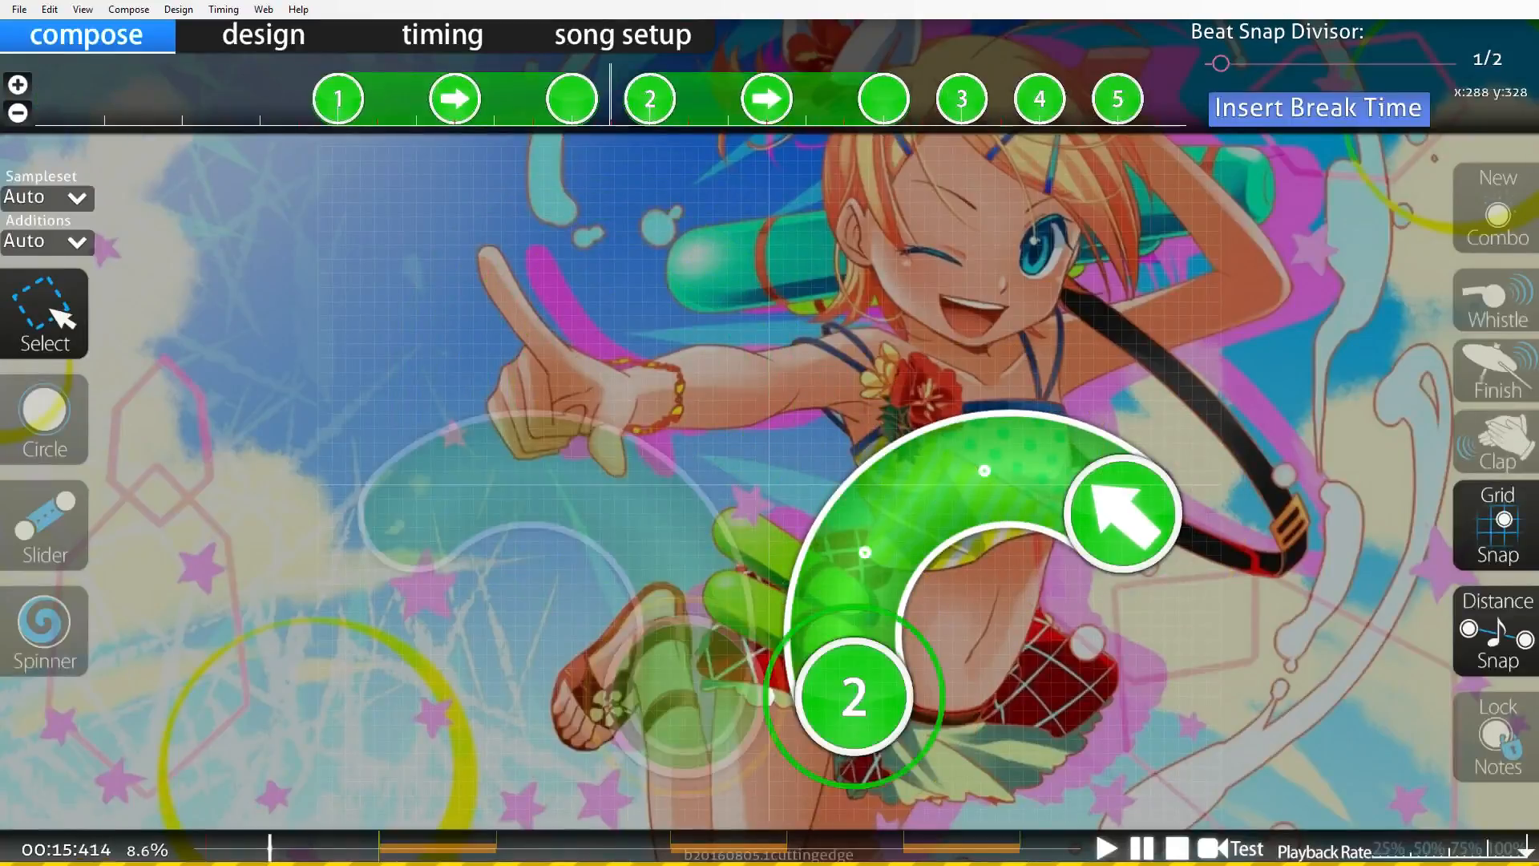
pyautogui.press('space')
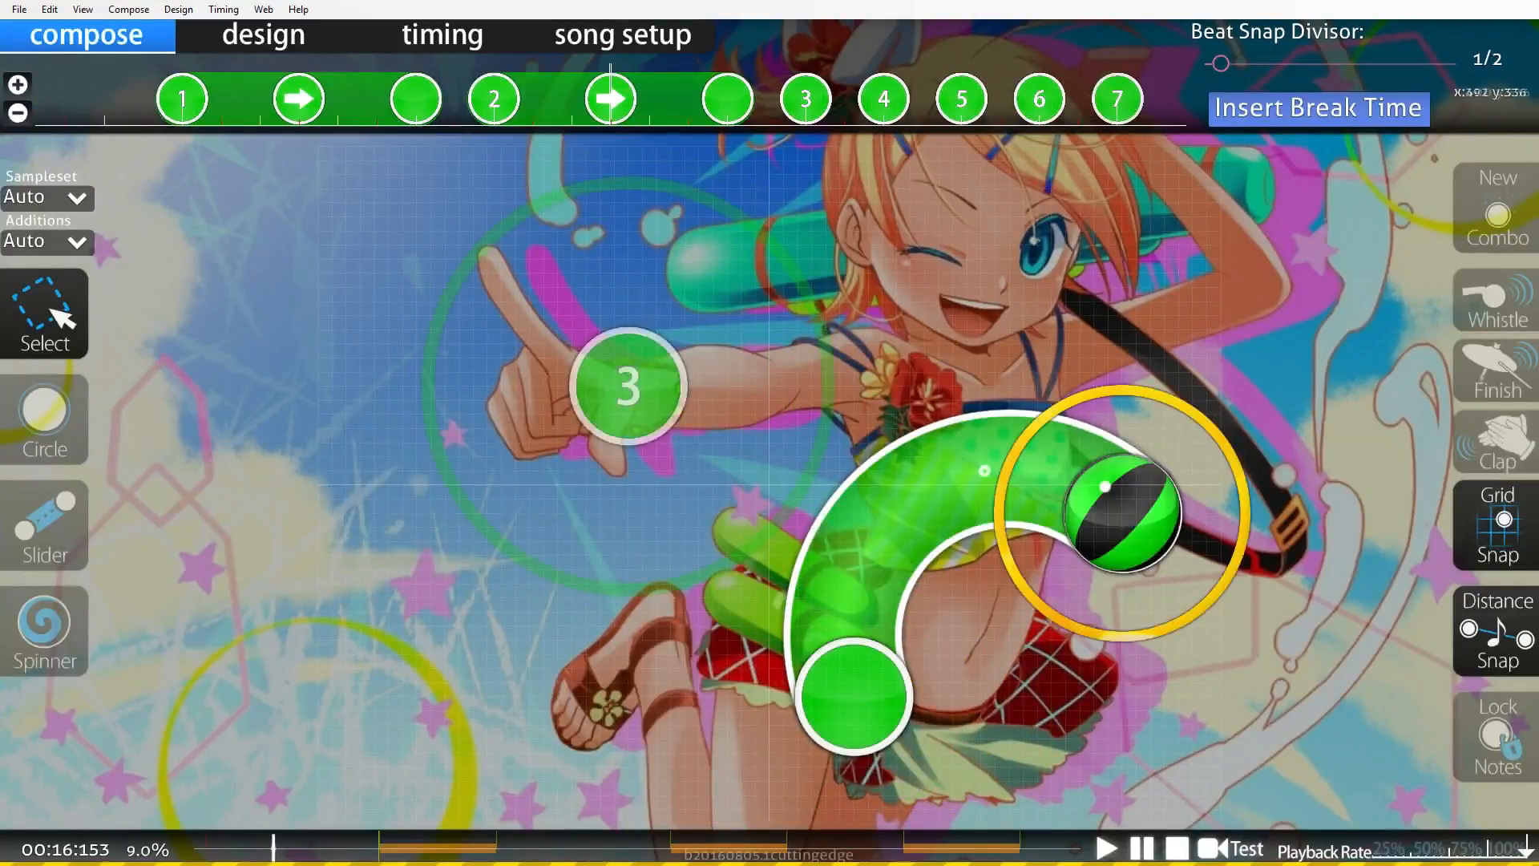
# Move the circle after the sliders to the upper middle of the playfield.
pyautogui.scroll(-1, 741, 485)
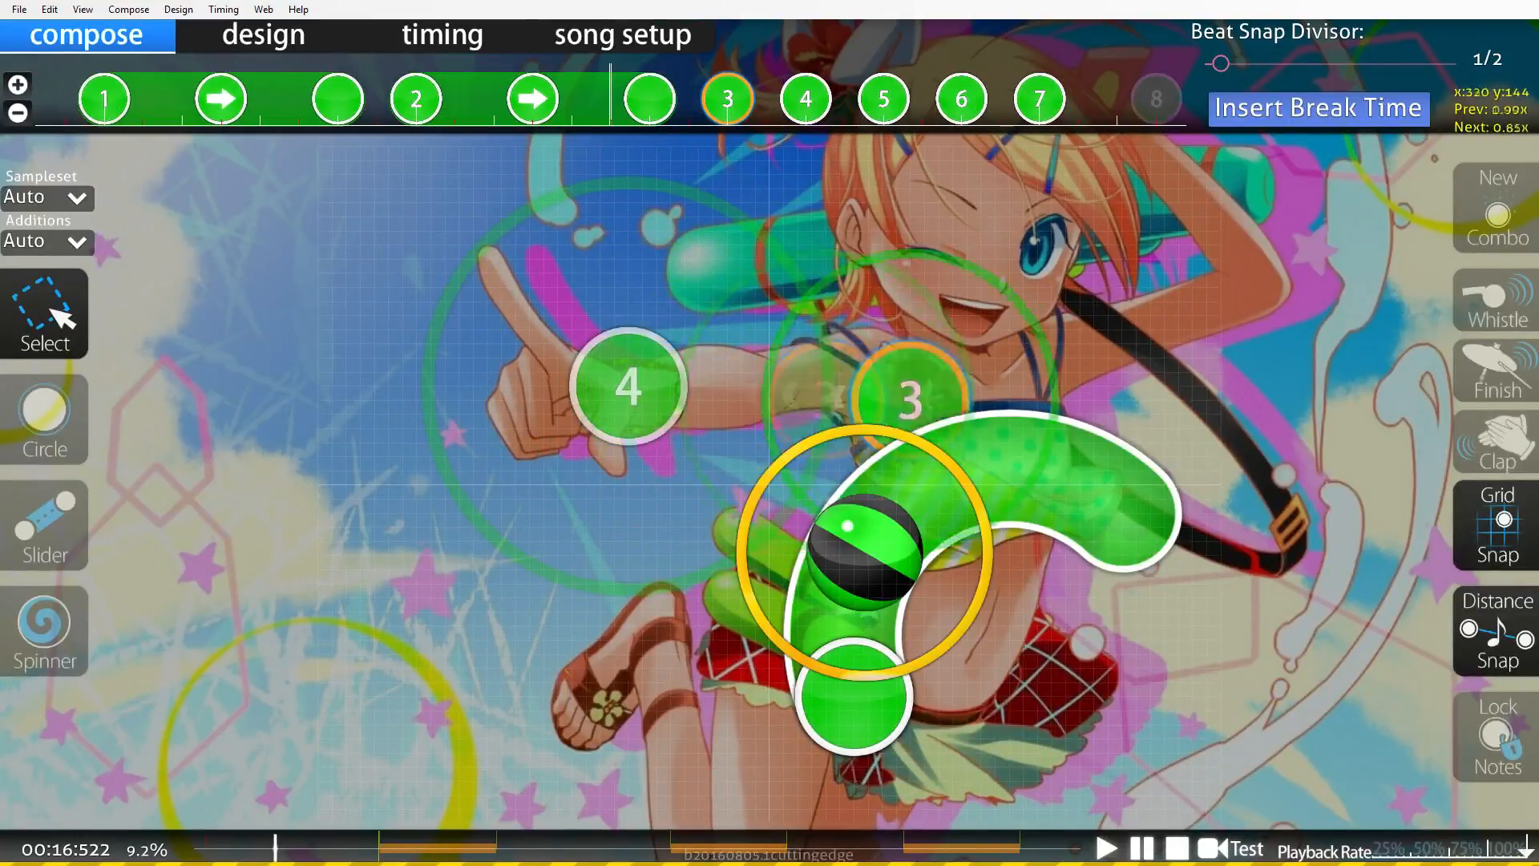
pyautogui.moveTo(1151, 639); pyautogui.dragTo(1150, 711)
pyautogui.scroll(-2, 1150, 711)
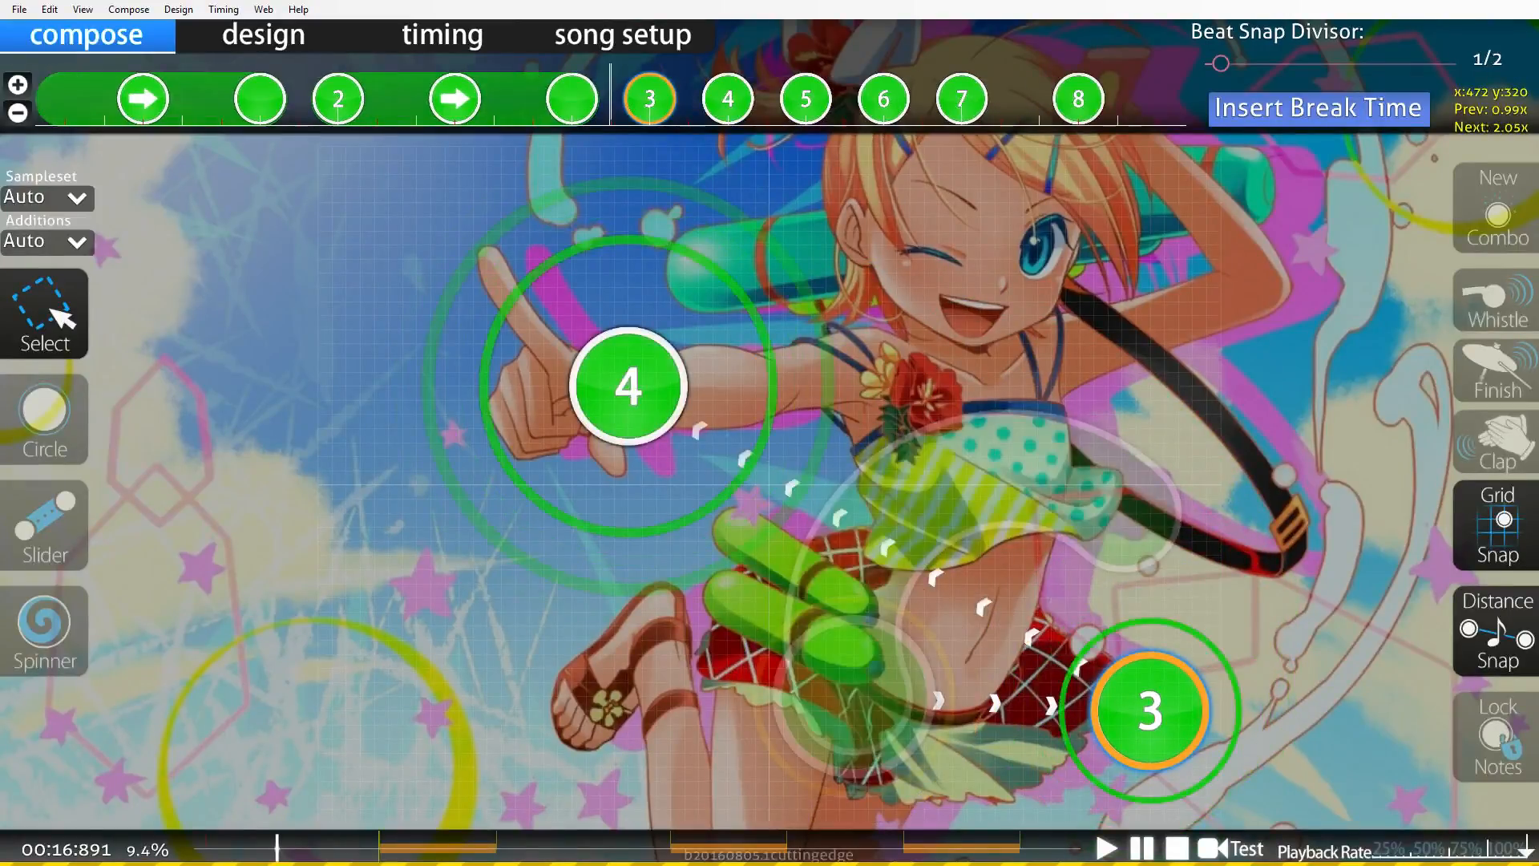
pyautogui.scroll(-1, 1151, 711)
pyautogui.scroll(2, 1150, 711)
pyautogui.moveTo(1151, 711); pyautogui.dragTo(770, 414)
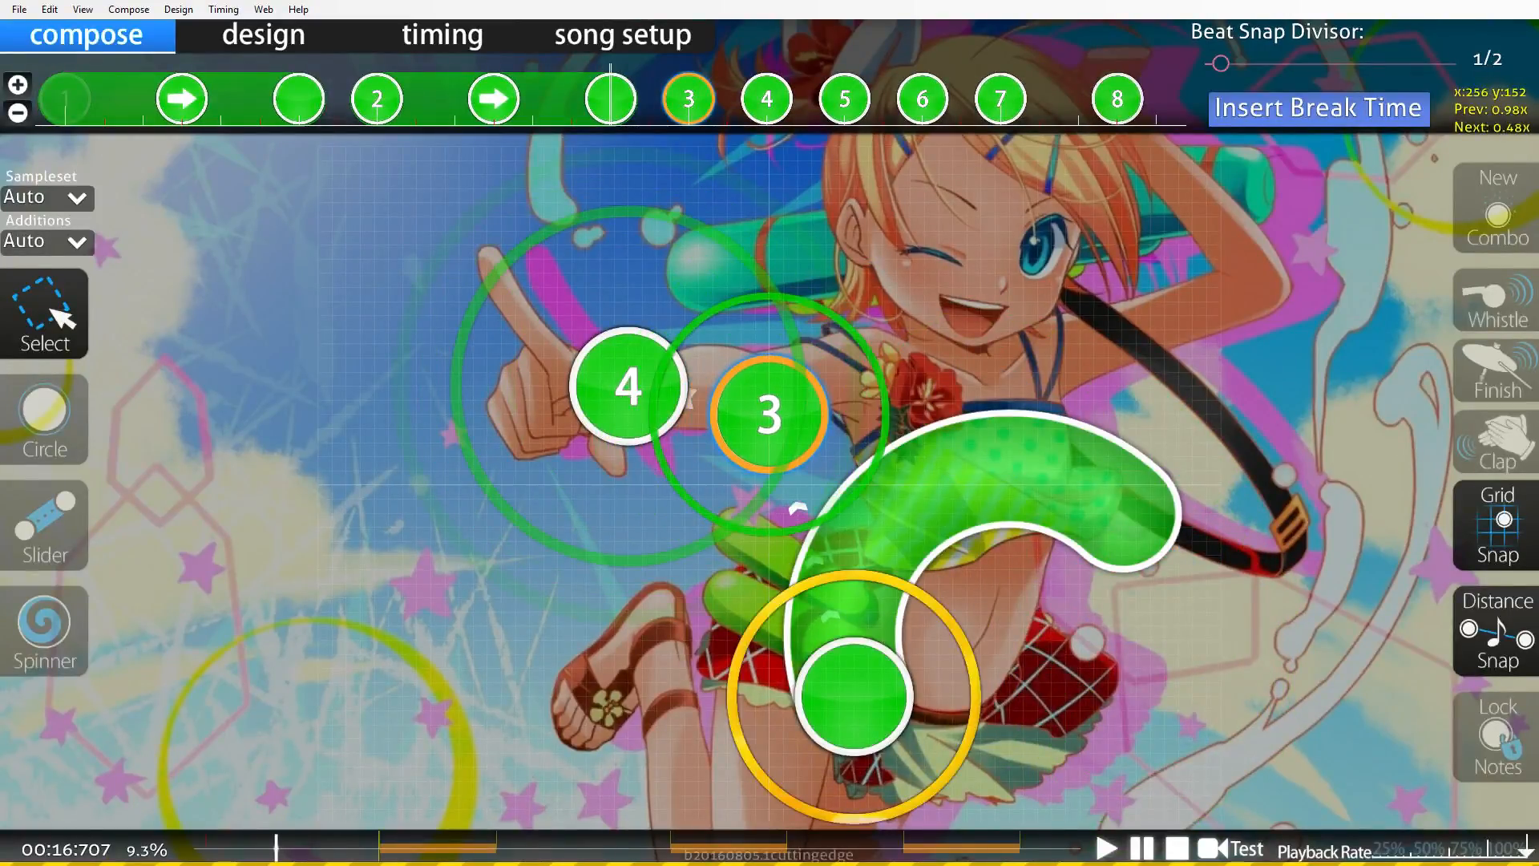
# Place the next two circles side by side near the top, above the previous circle.
pyautogui.scroll(-1, 770, 414)
pyautogui.moveTo(628, 386); pyautogui.dragTo(1008, 231)
pyautogui.scroll(-3, 1009, 230)
pyautogui.moveTo(1009, 231); pyautogui.dragTo(910, 259)
pyautogui.moveTo(628, 387); pyautogui.dragTo(699, 259)
pyautogui.moveTo(910, 259); pyautogui.dragTo(896, 245)
pyautogui.moveTo(699, 259); pyautogui.dragTo(685, 231)
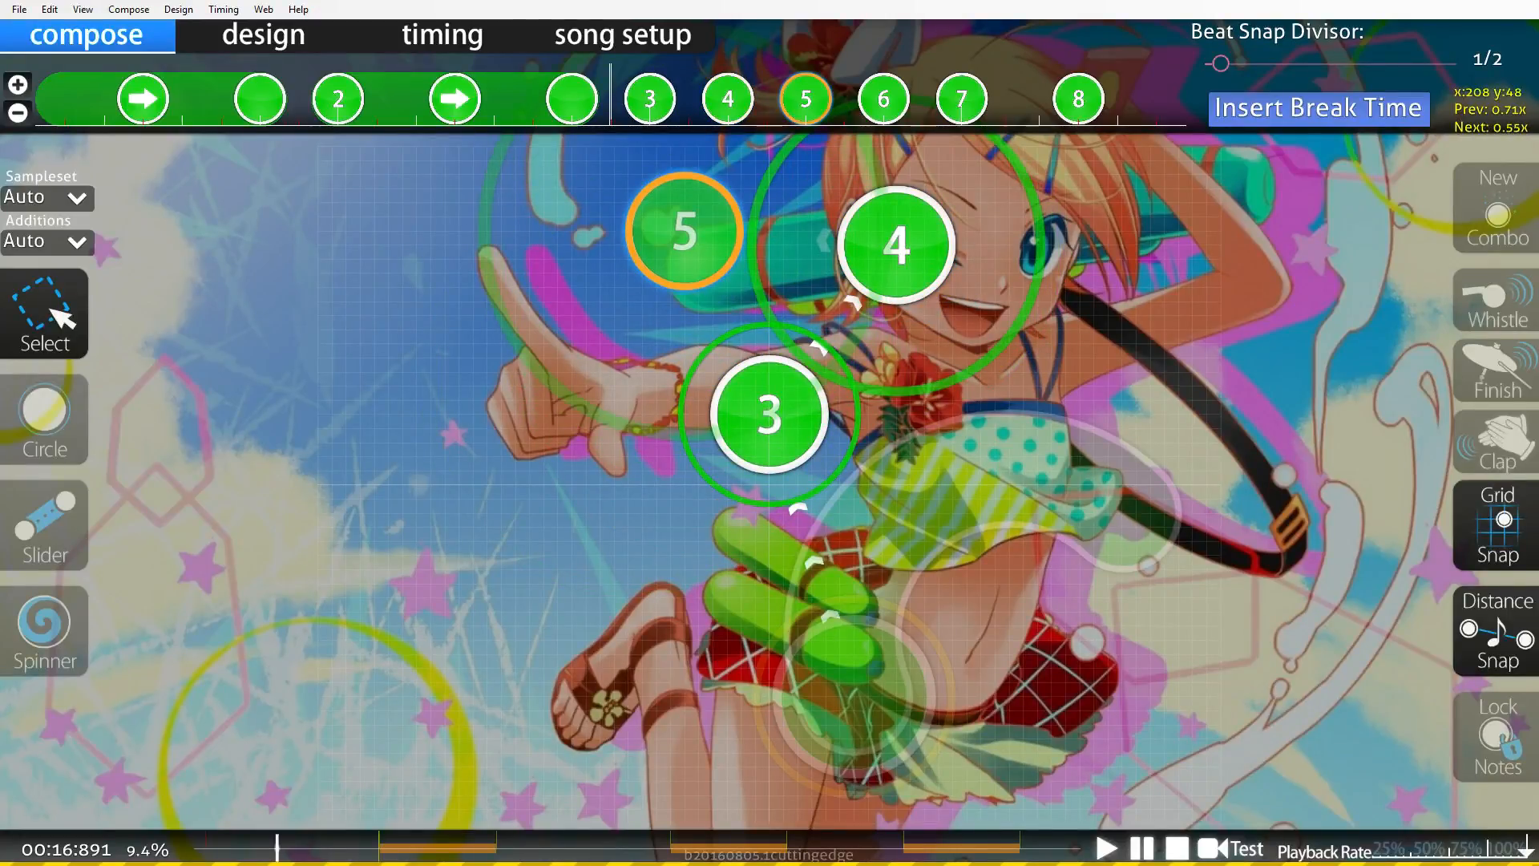
pyautogui.moveTo(897, 245); pyautogui.dragTo(883, 231)
pyautogui.moveTo(685, 231); pyautogui.dragTo(671, 231)
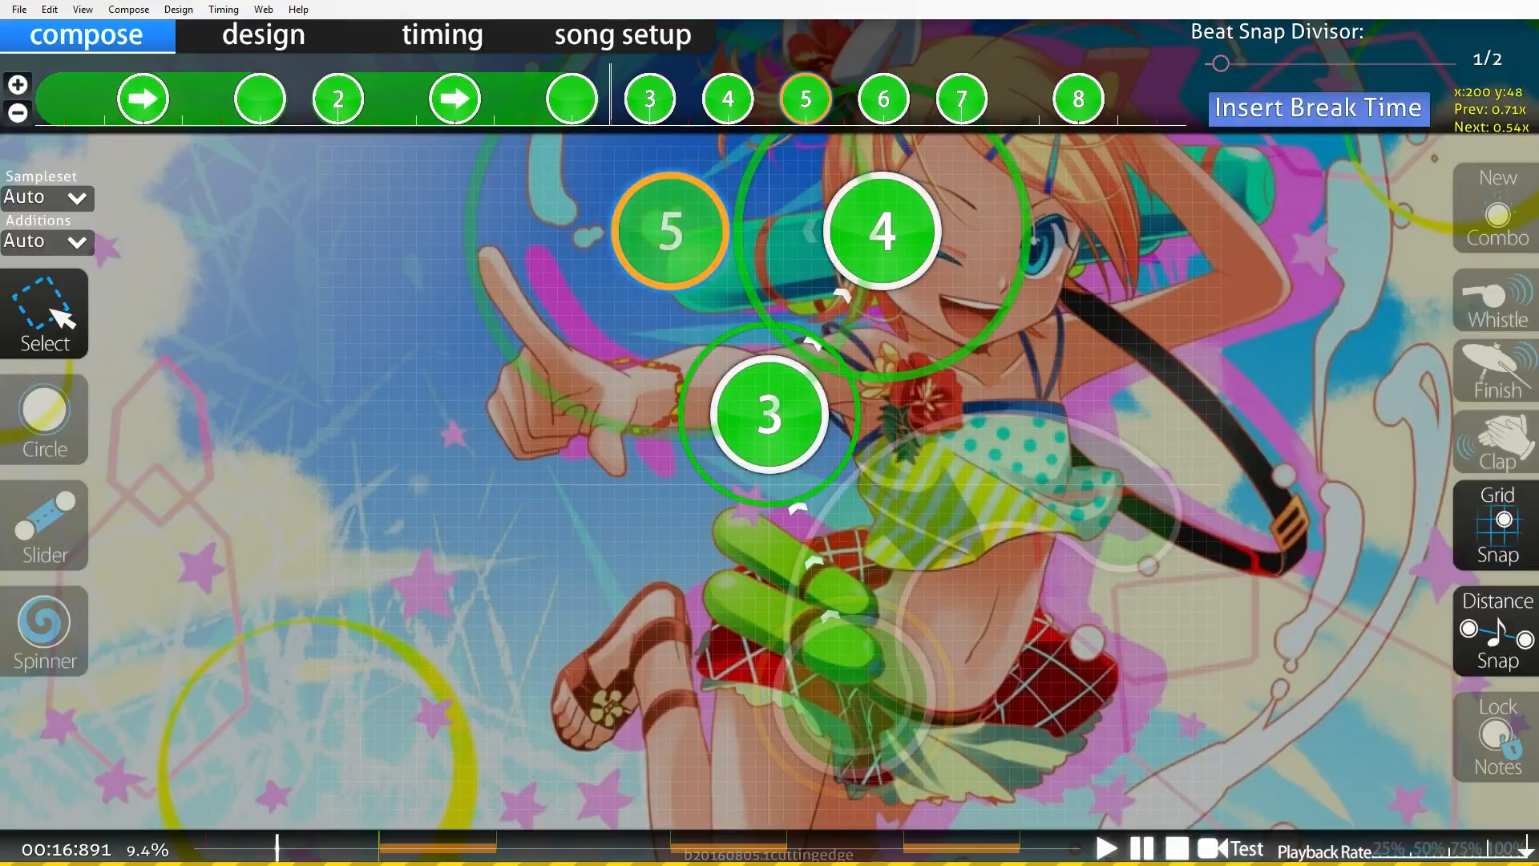
# Delete the two circles near the top of the playfield.
pyautogui.scroll(-3, 770, 481)
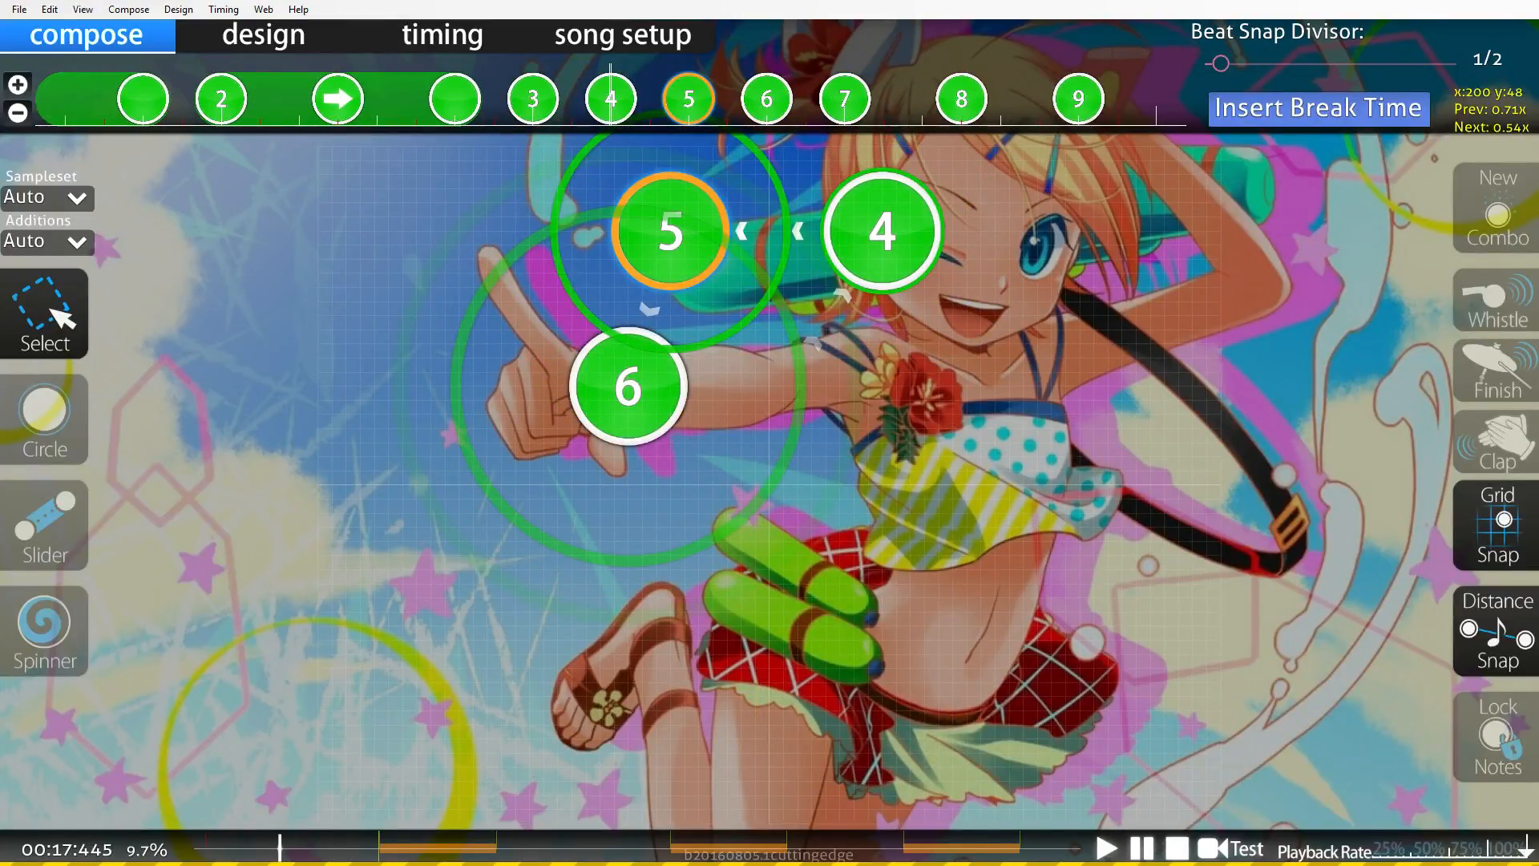
pyautogui.click(721, 385)
pyautogui.click(628, 386)
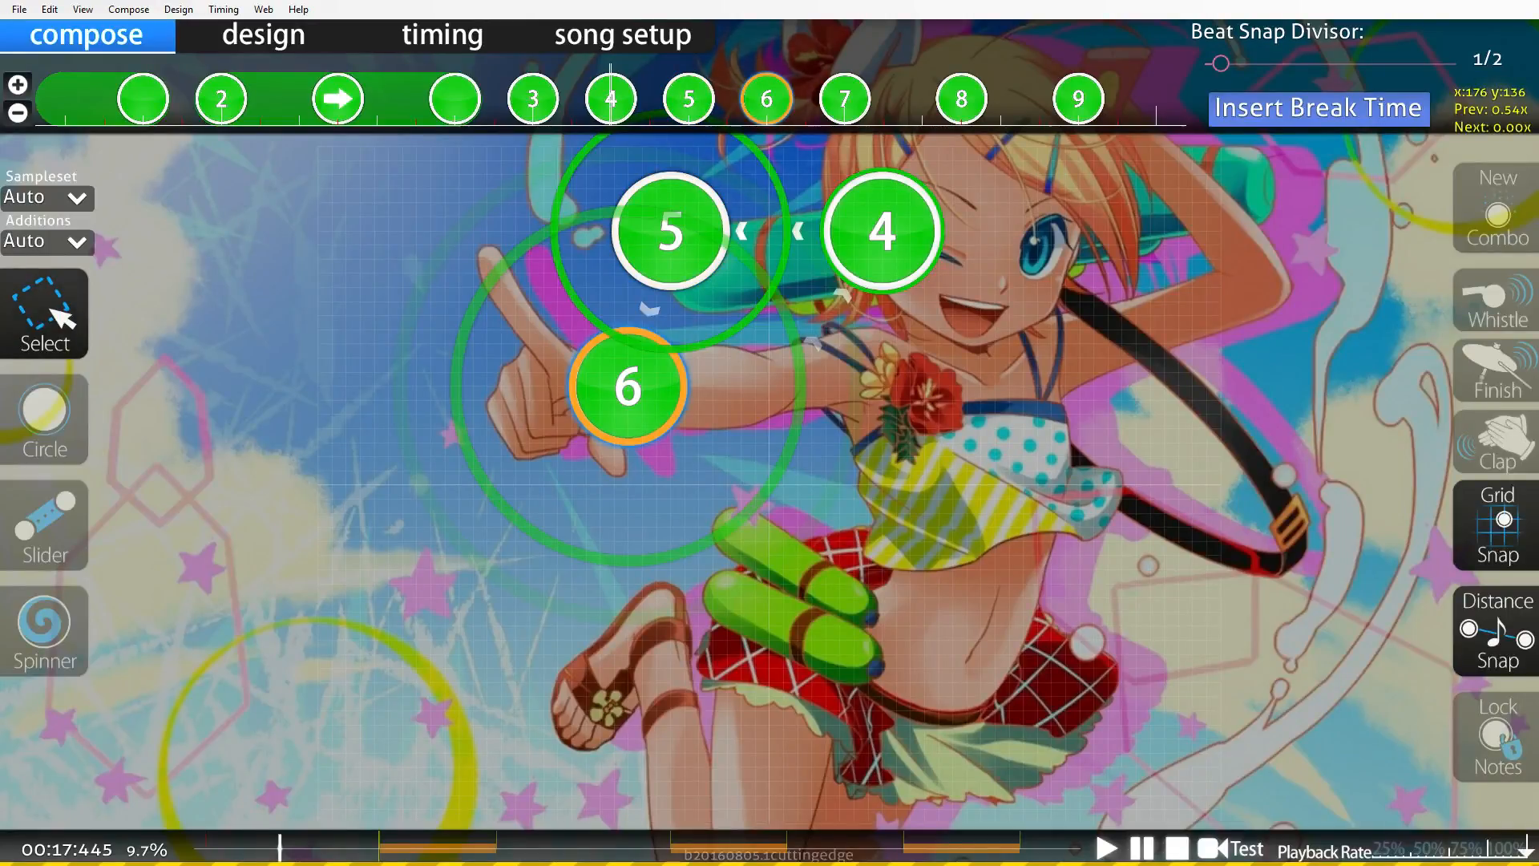
pyautogui.click(762, 336)
pyautogui.click(882, 231)
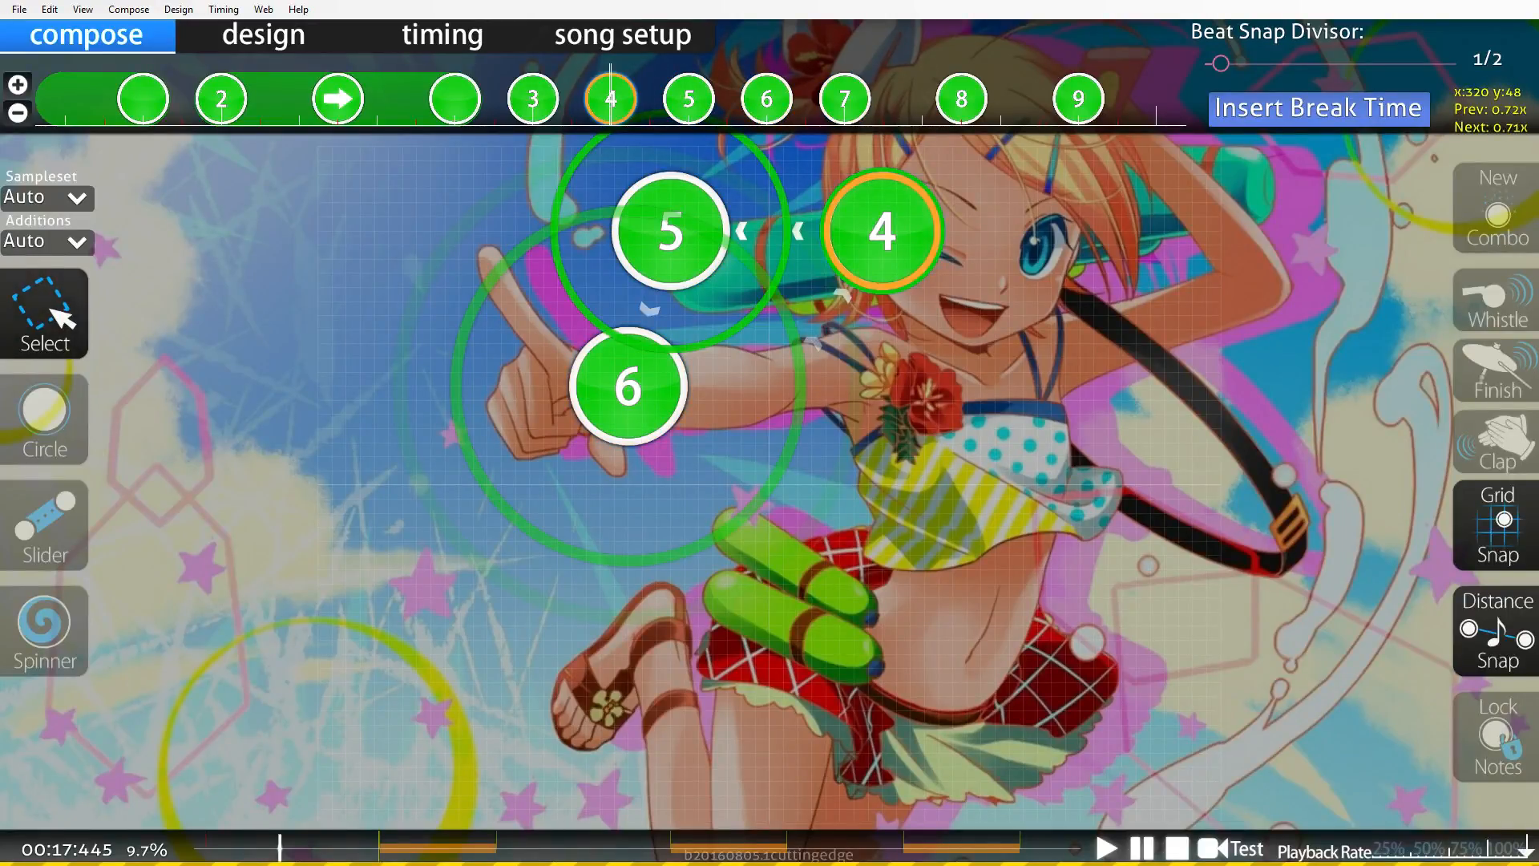
pyautogui.click(670, 231)
pyautogui.press('Delete')
# Draw a curved slider from the top area down to the right, and delete the two circles following it on the timeline.
pyautogui.press('3')
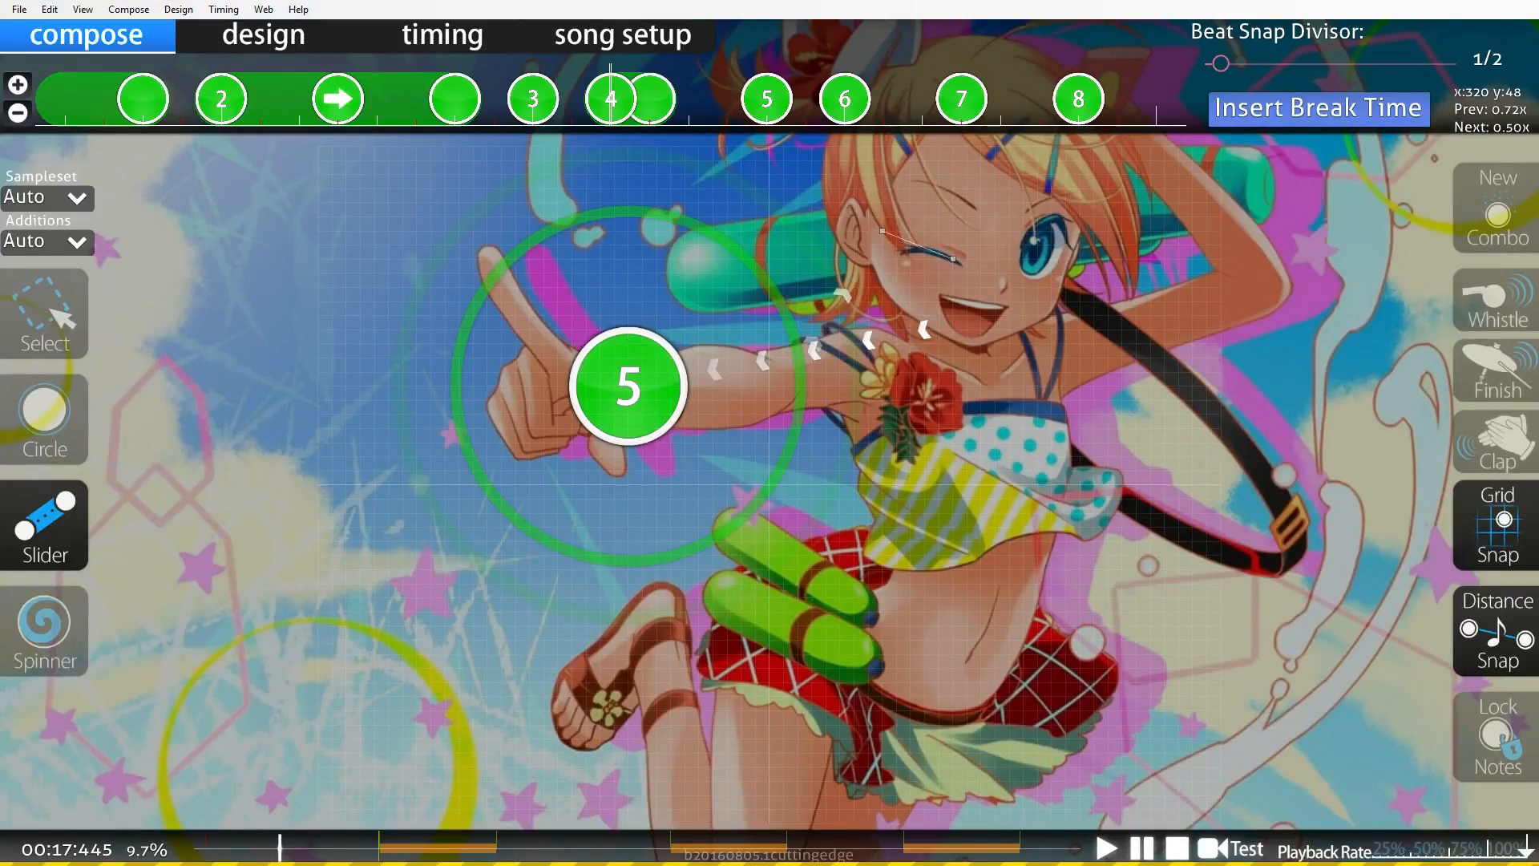
pyautogui.click(954, 259)
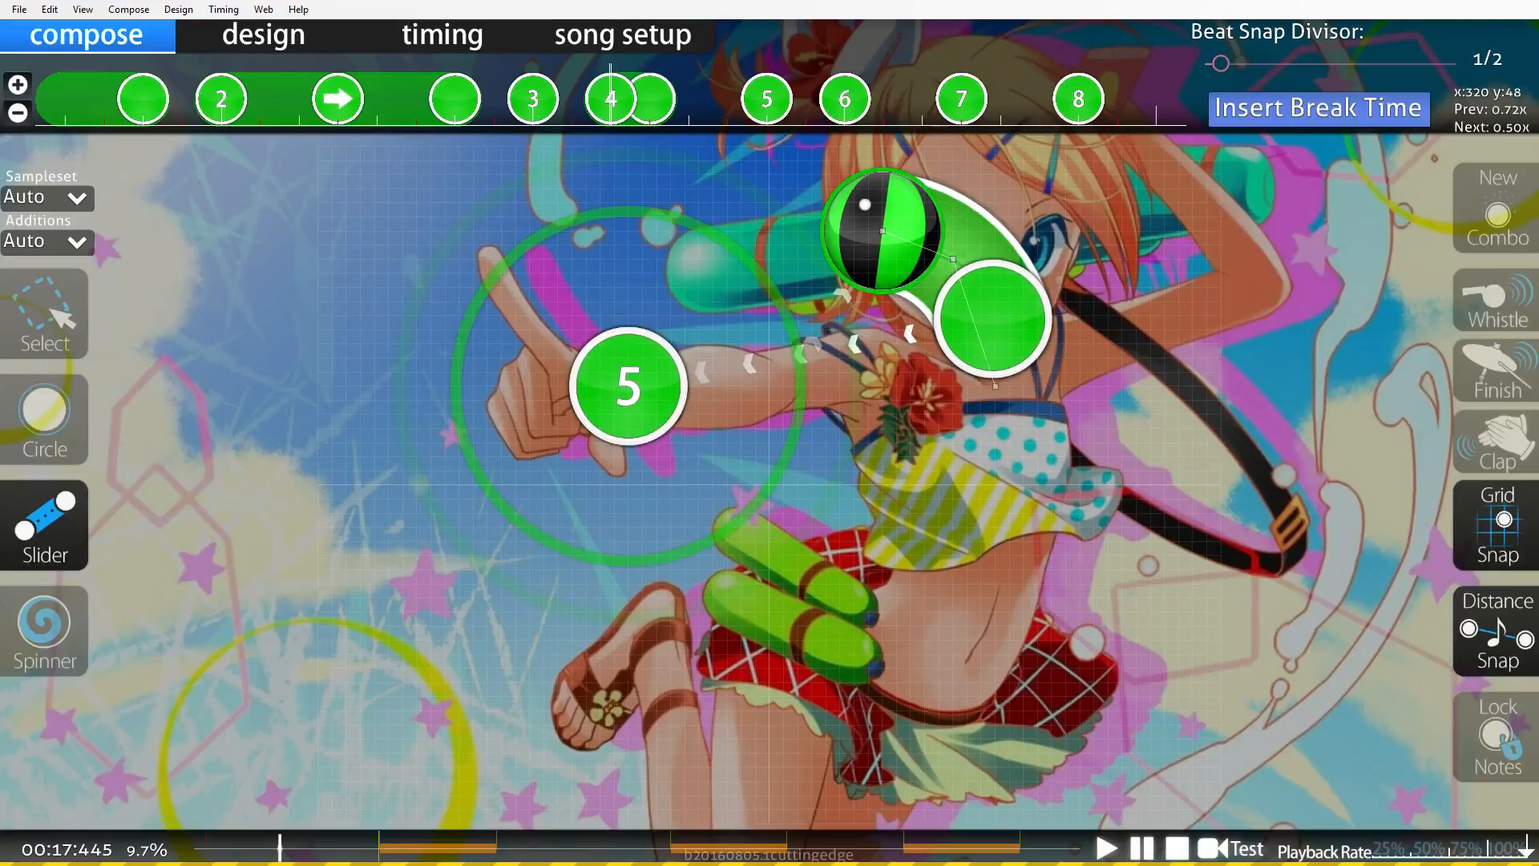
pyautogui.rightClick(1019, 470)
pyautogui.click(40, 309)
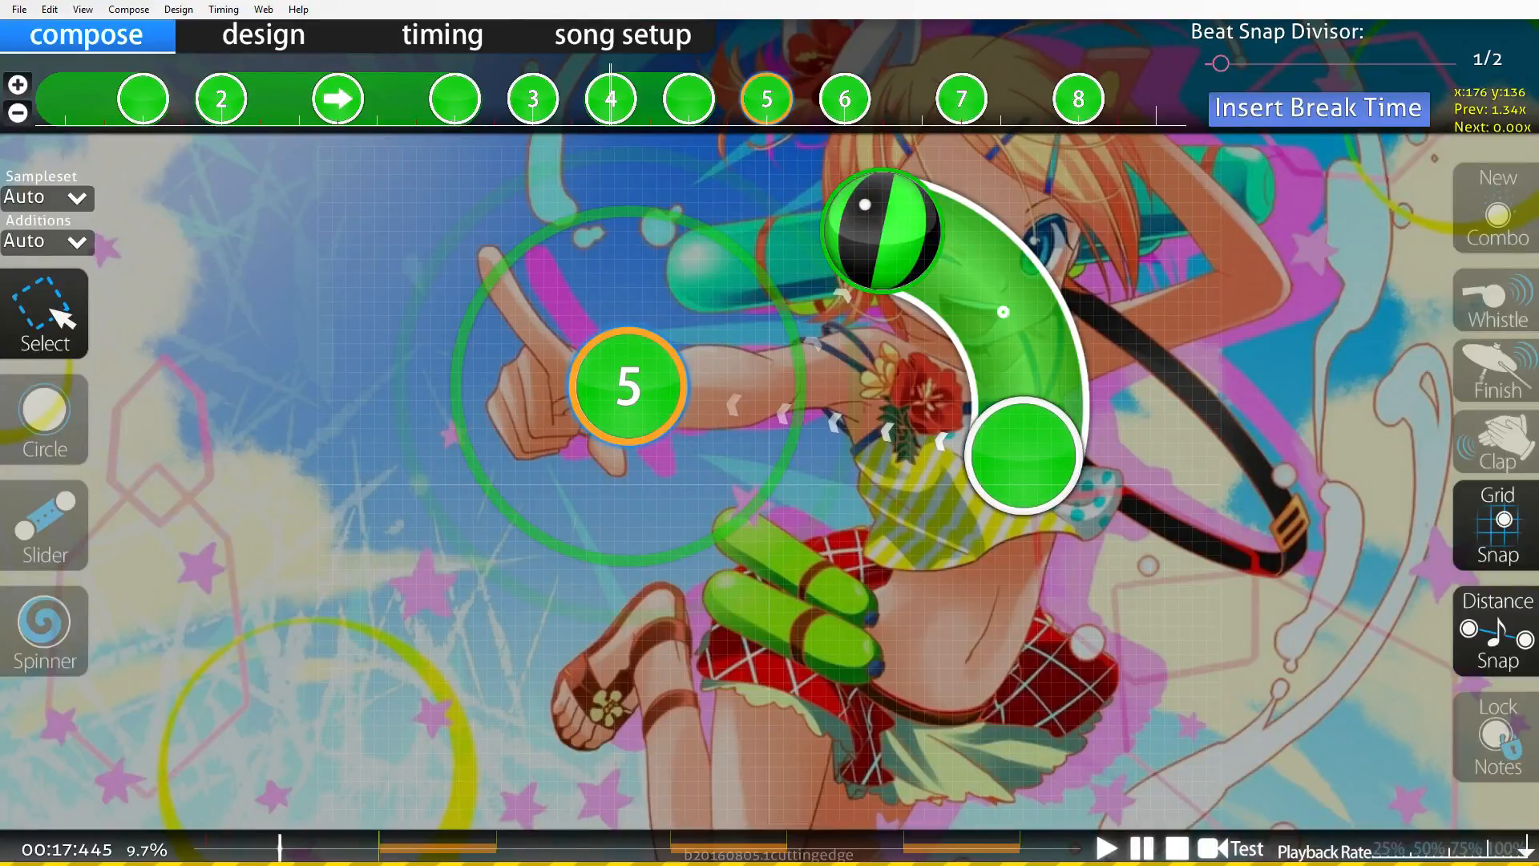
pyautogui.rightClick(767, 101)
pyautogui.rightClick(830, 103)
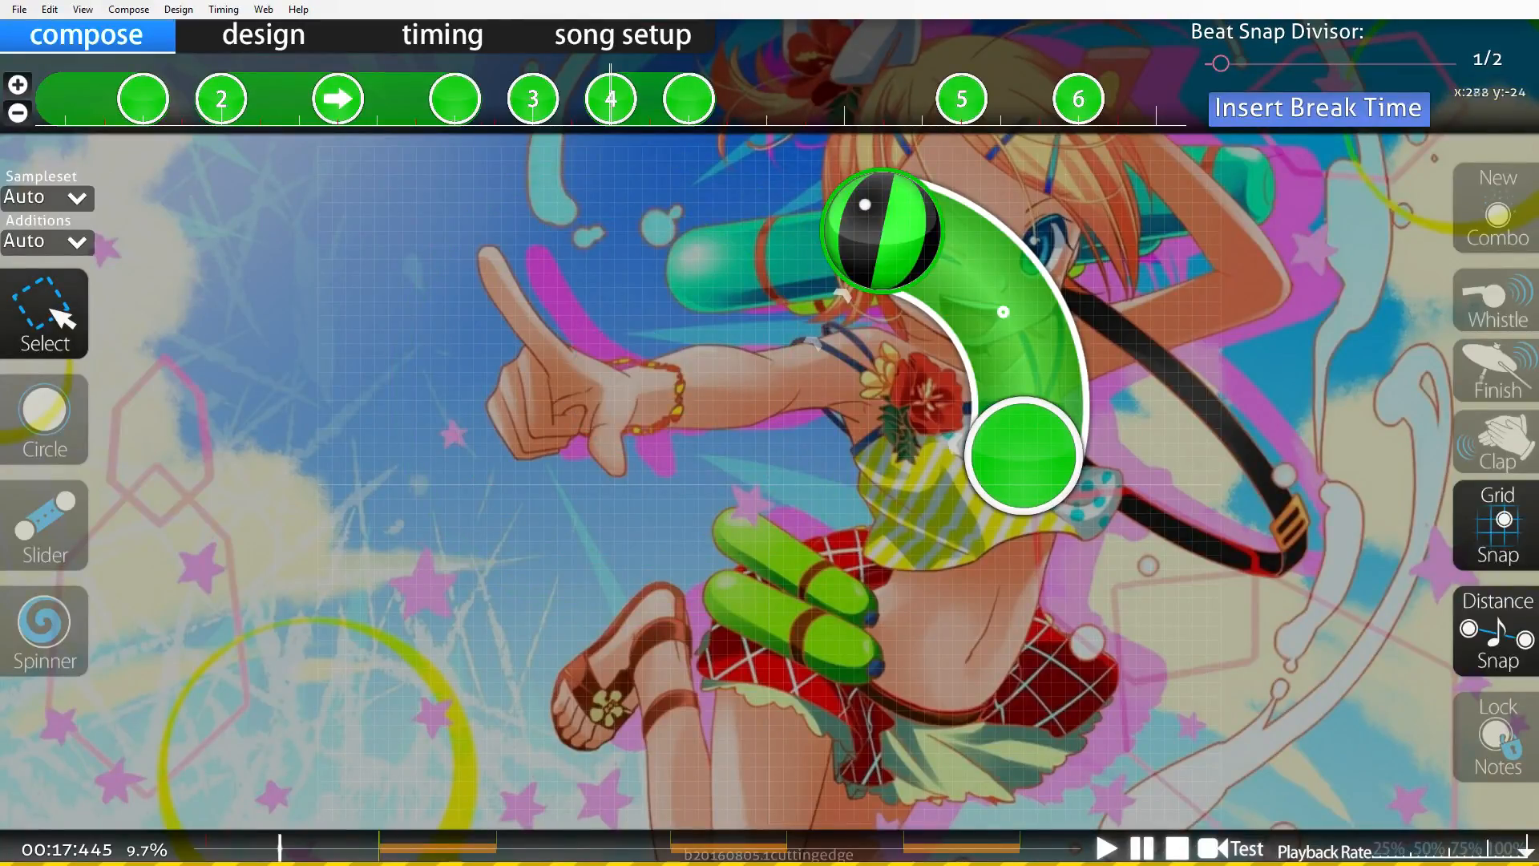
# Copy the new slider, paste it at a later beat, and flip the copy horizontally.
pyautogui.click(882, 231)
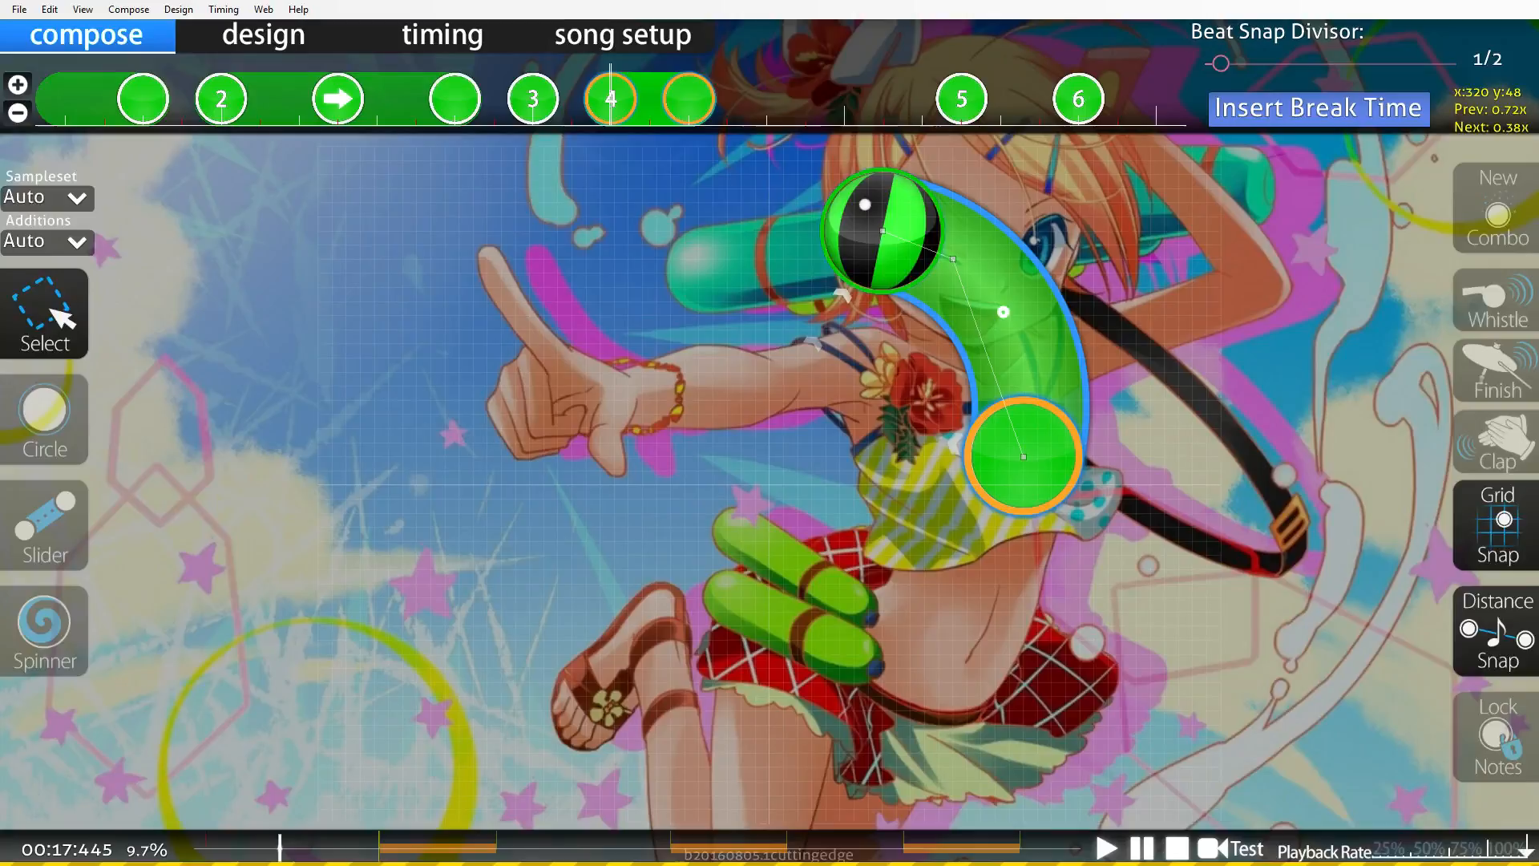
pyautogui.click(49, 10)
pyautogui.click(78, 85)
pyautogui.scroll(-3, 610, 100)
pyautogui.scroll(-1, 610, 99)
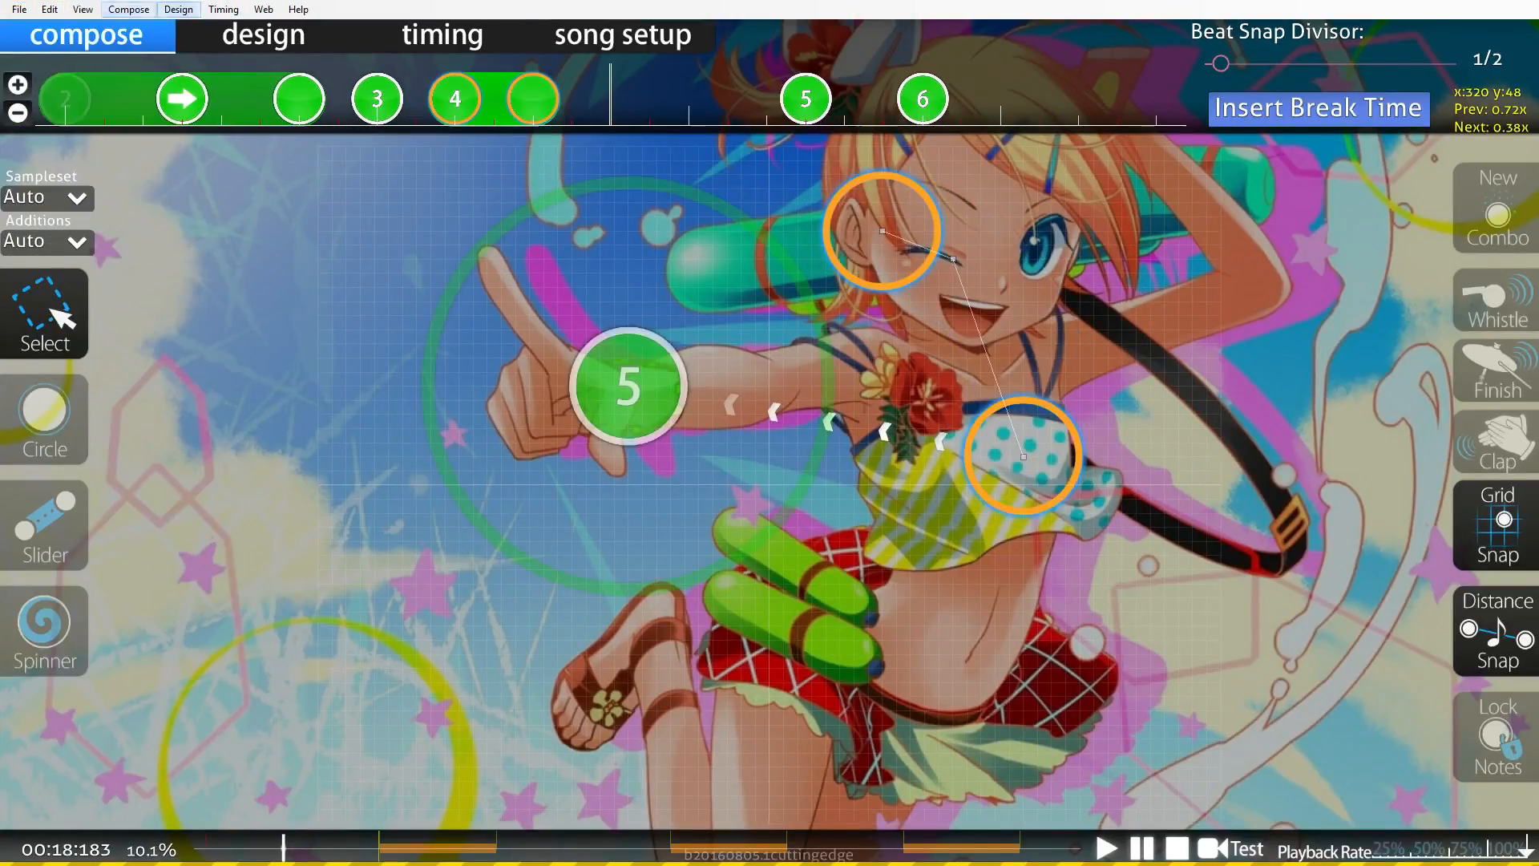
pyautogui.click(49, 10)
pyautogui.click(76, 102)
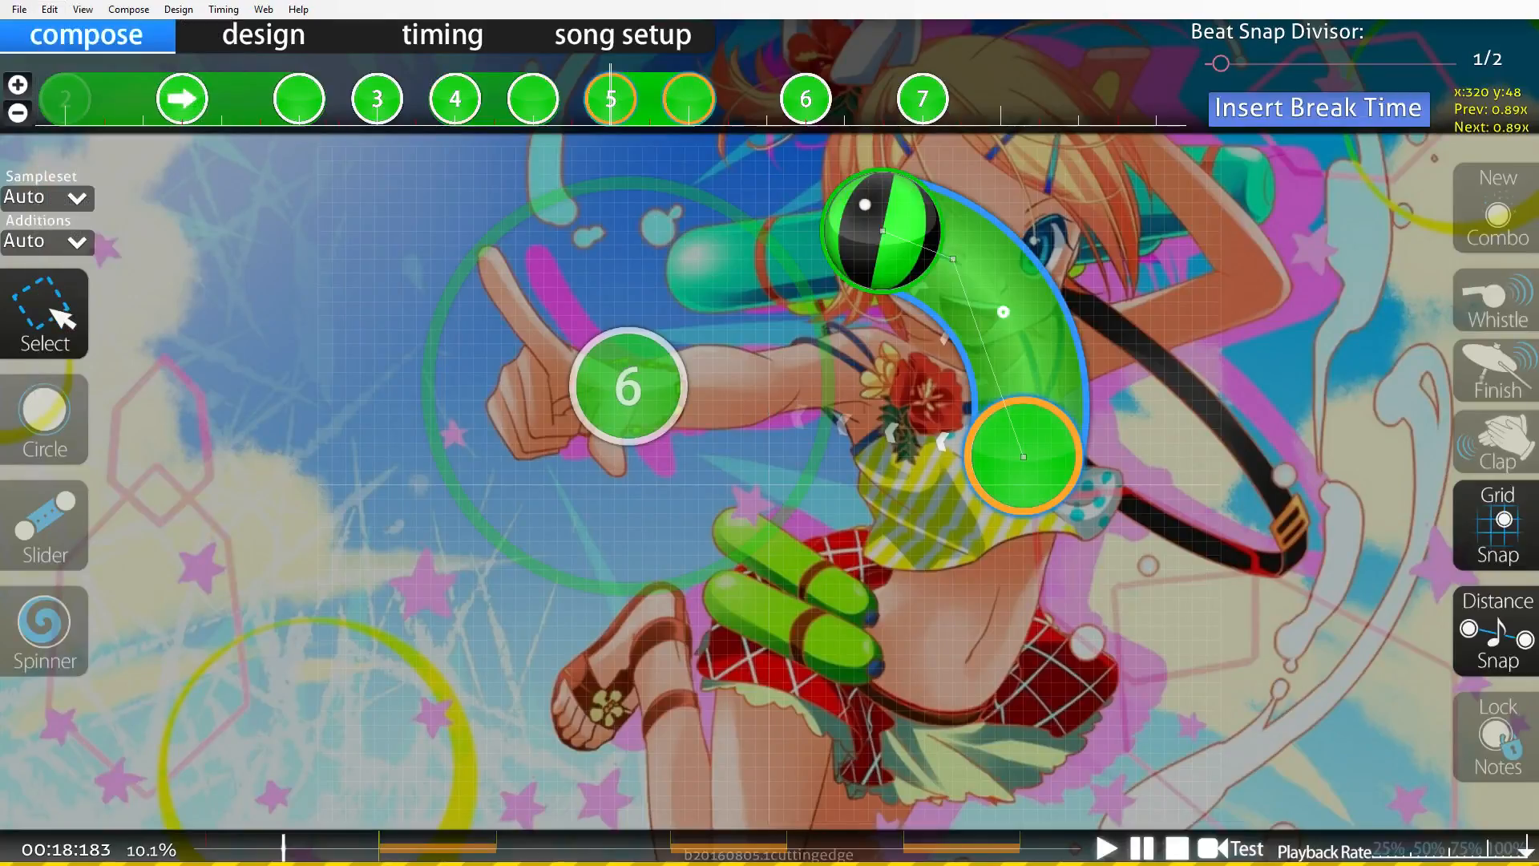
pyautogui.click(49, 10)
pyautogui.click(80, 199)
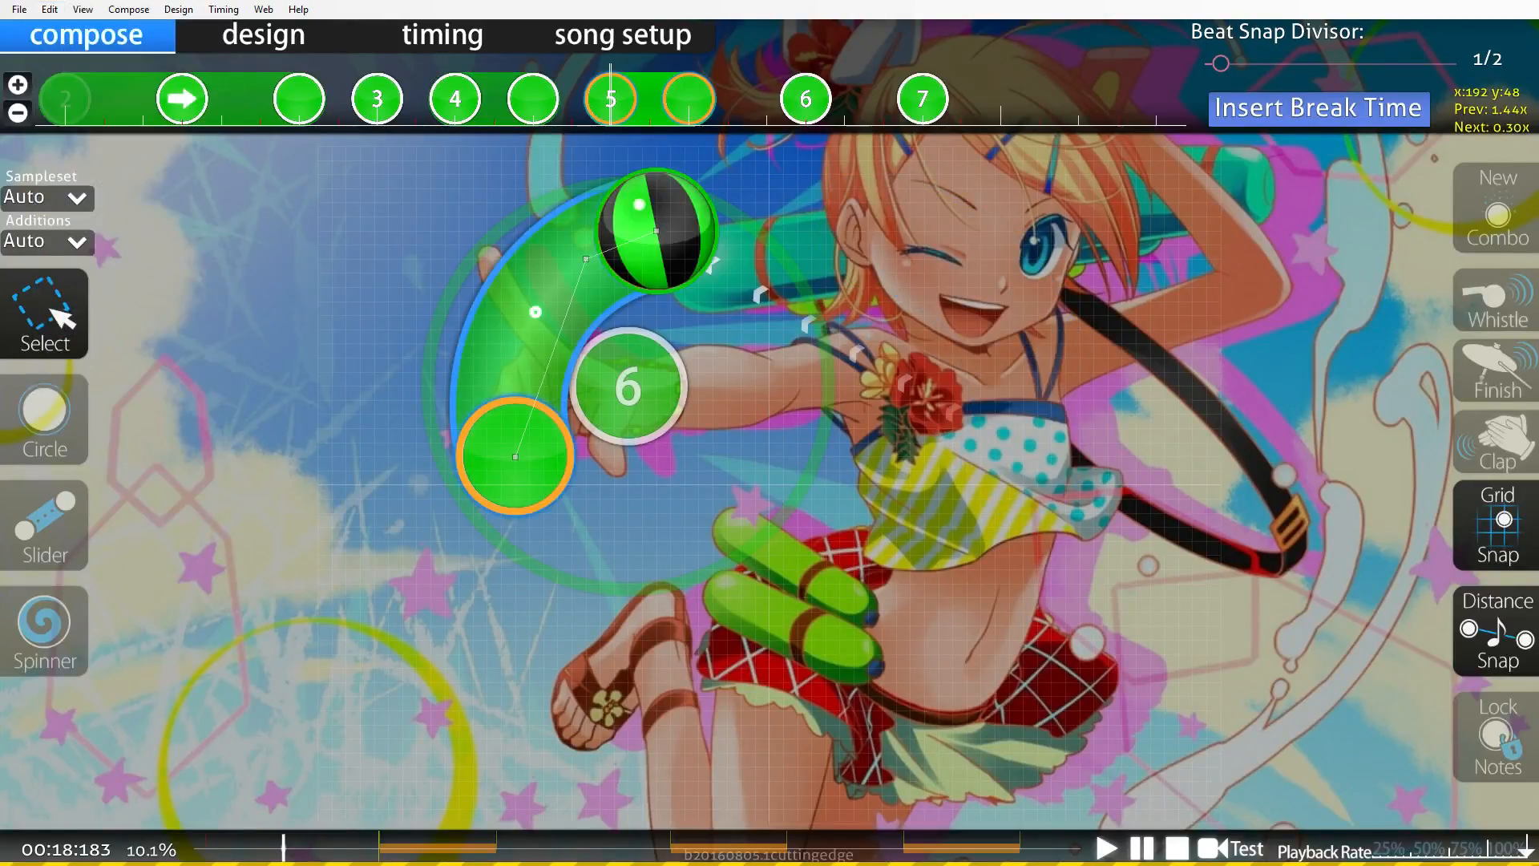
# Reverse the direction of the curved slider near the upper right of the playfield.
pyautogui.scroll(5, 610, 100)
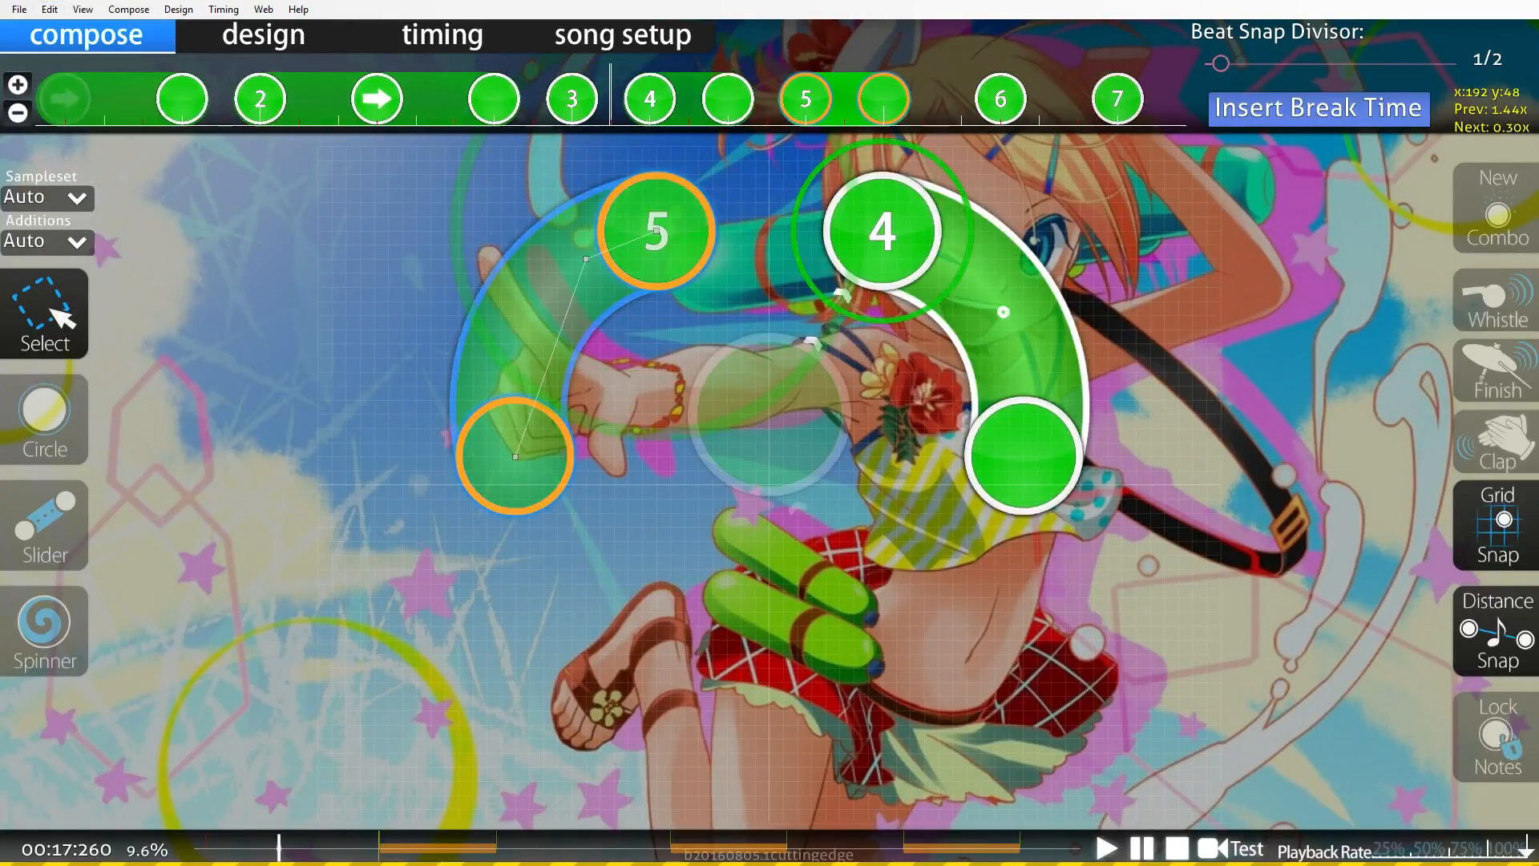
pyautogui.scroll(-2, 610, 99)
pyautogui.scroll(-1, 611, 99)
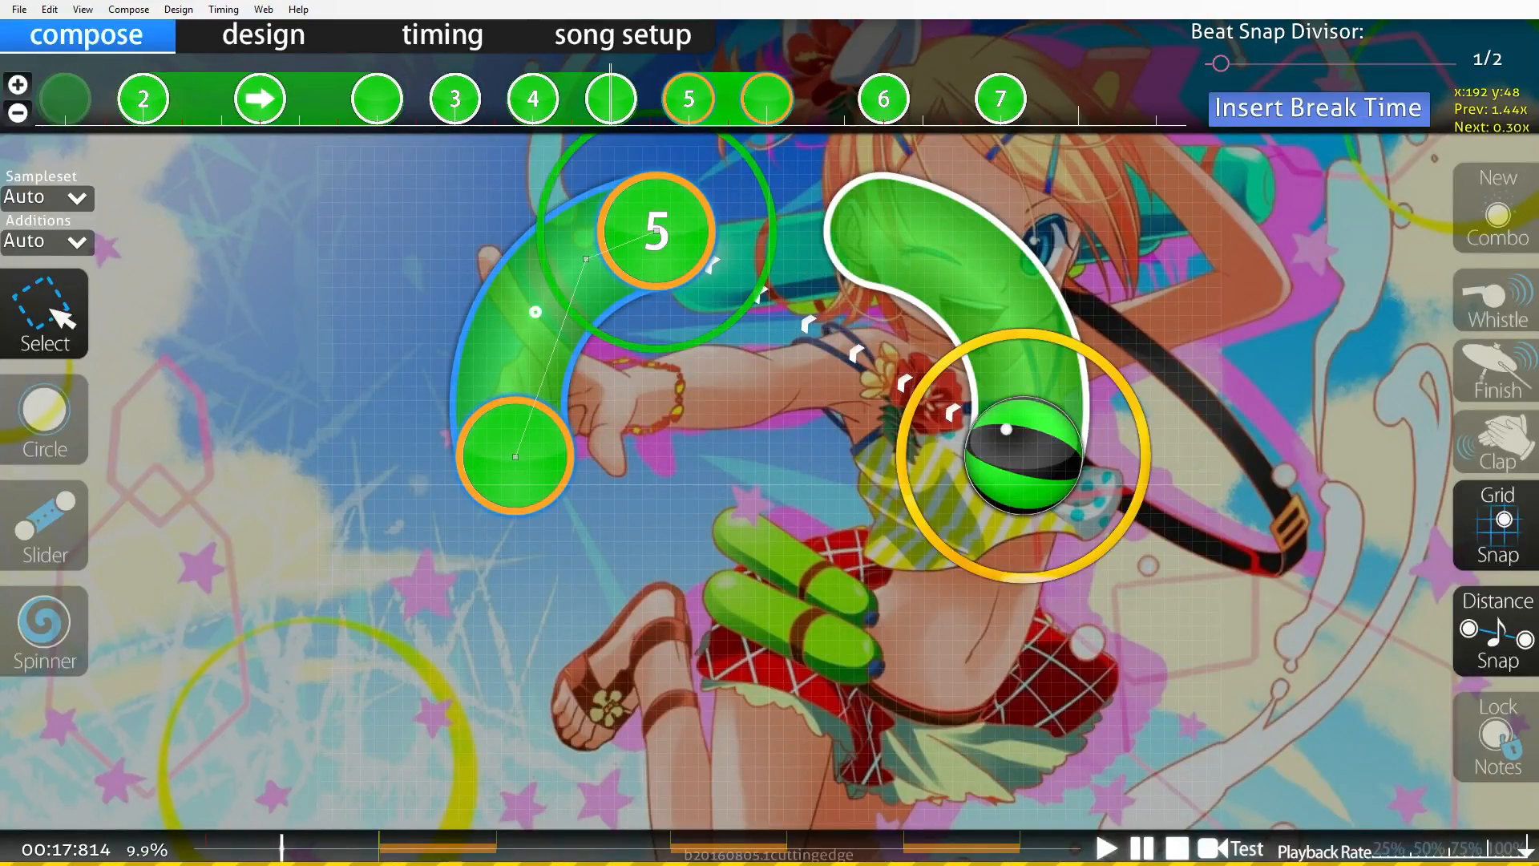
pyautogui.scroll(3, 610, 100)
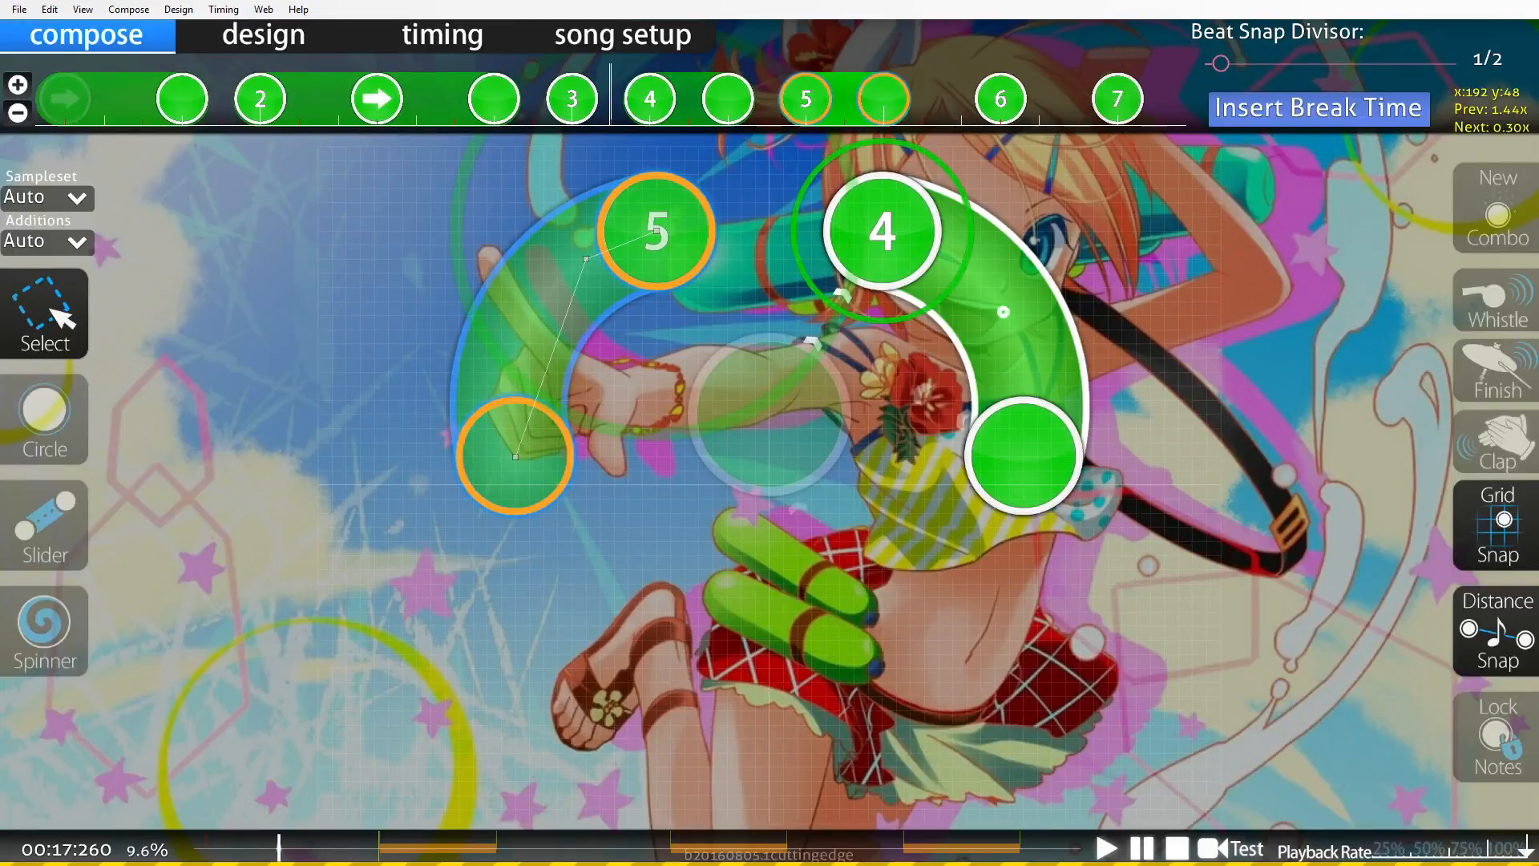
pyautogui.click(882, 231)
pyautogui.scroll(-2, 882, 231)
pyautogui.scroll(1, 881, 231)
pyautogui.click(49, 9)
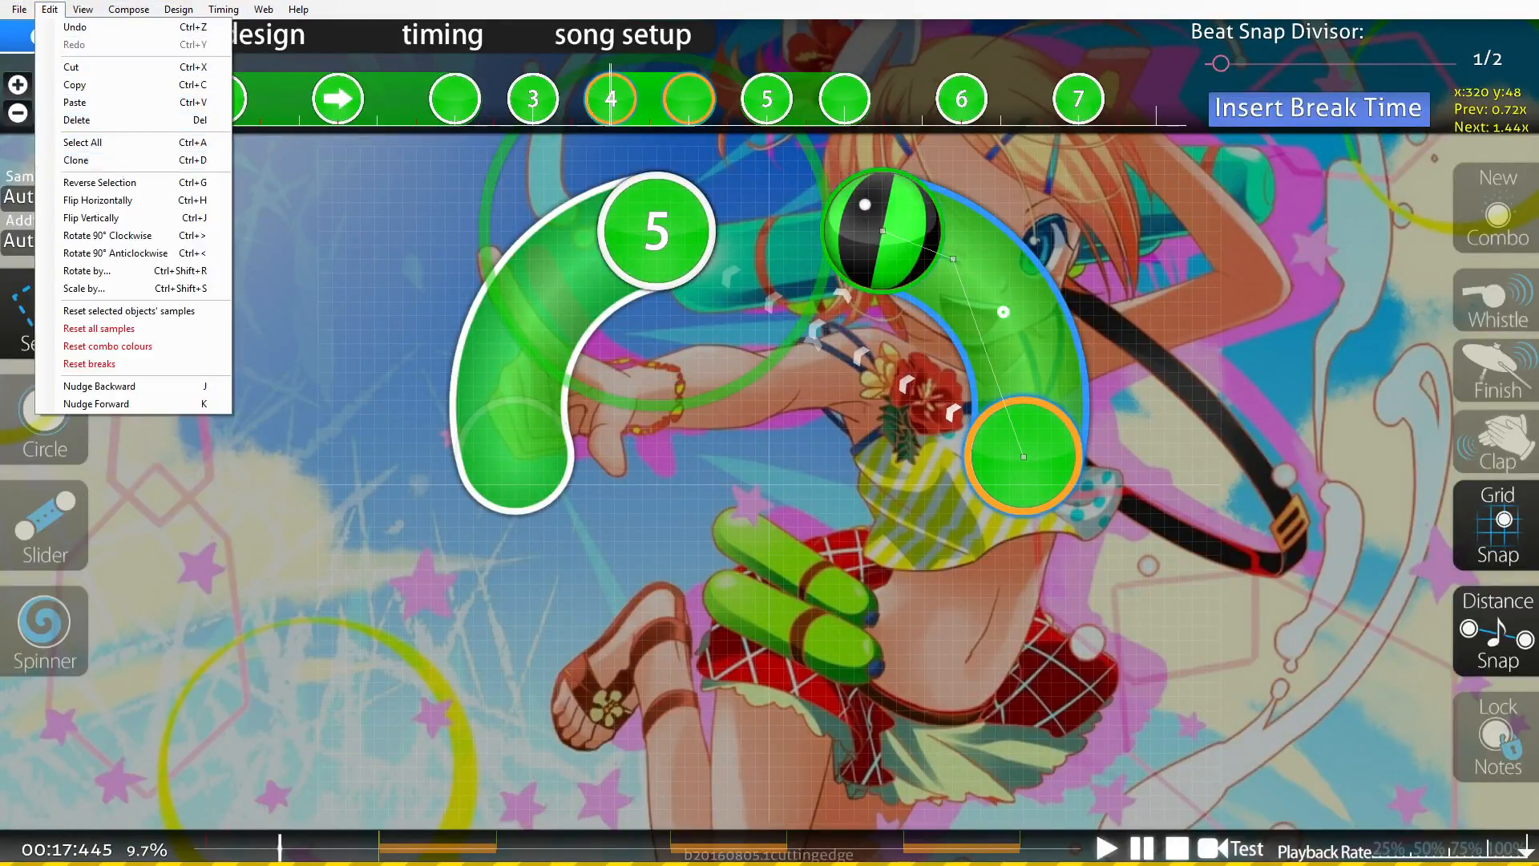
pyautogui.click(99, 182)
# Scrub back and forth through the timeline to review the pattern around the reversed slider.
pyautogui.scroll(3, 770, 481)
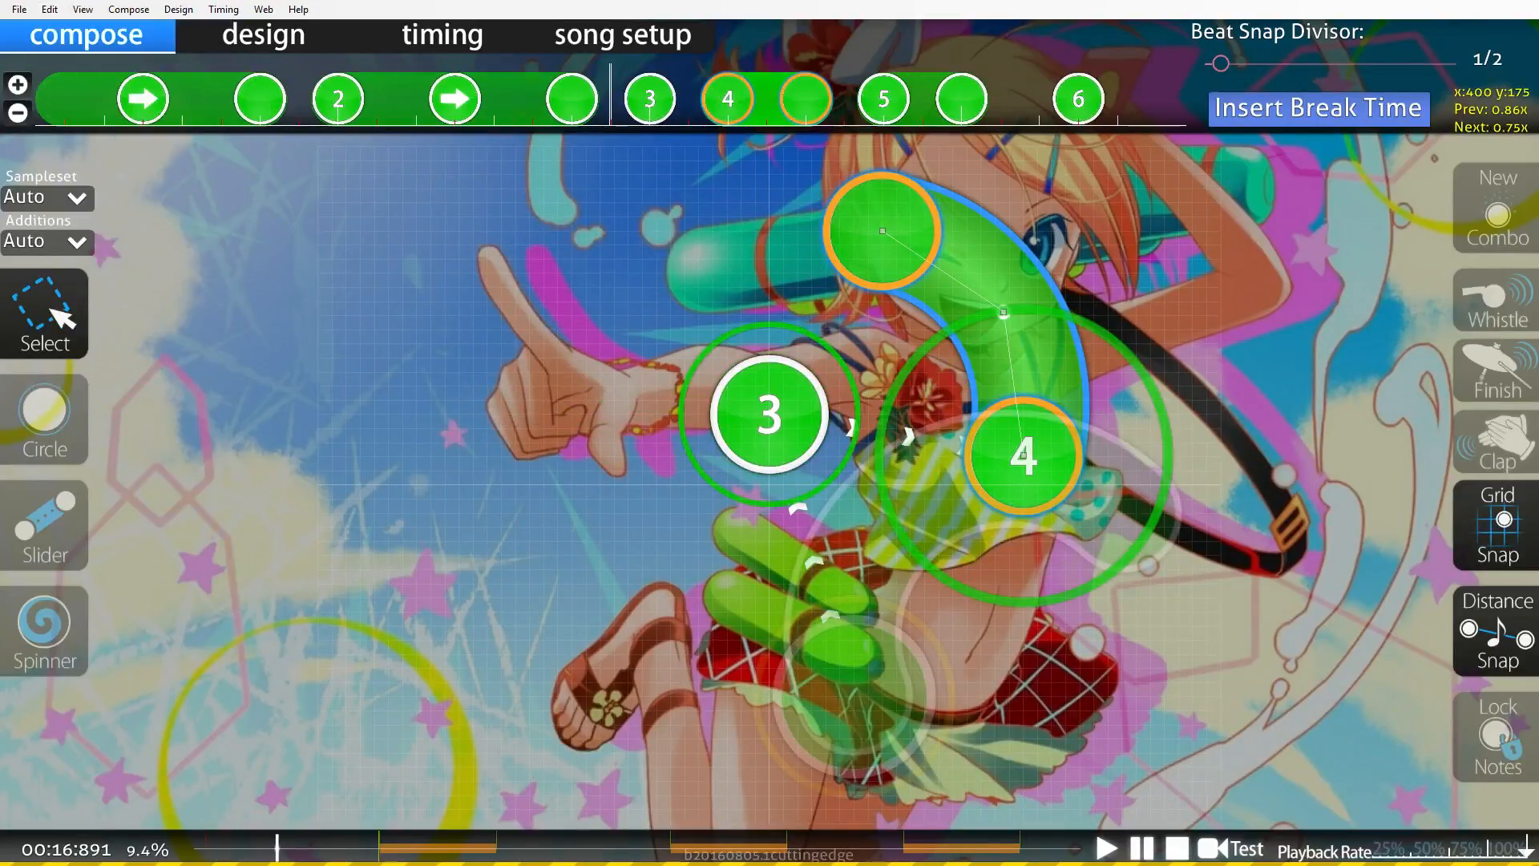
pyautogui.scroll(1, 770, 481)
pyautogui.scroll(-2, 770, 481)
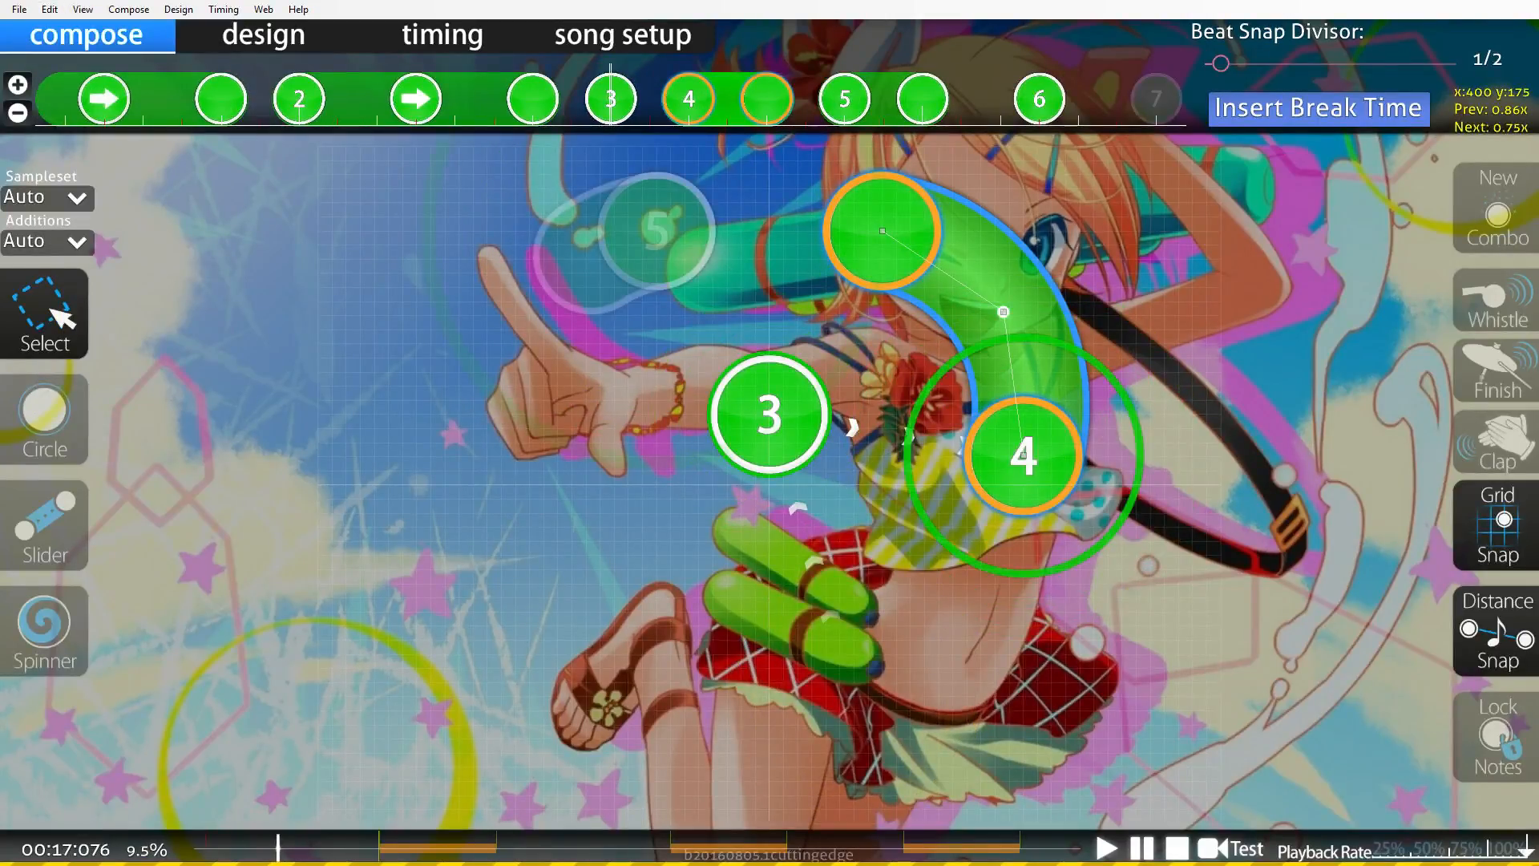
pyautogui.scroll(2, 769, 481)
pyautogui.scroll(2, 770, 481)
pyautogui.scroll(-2, 770, 481)
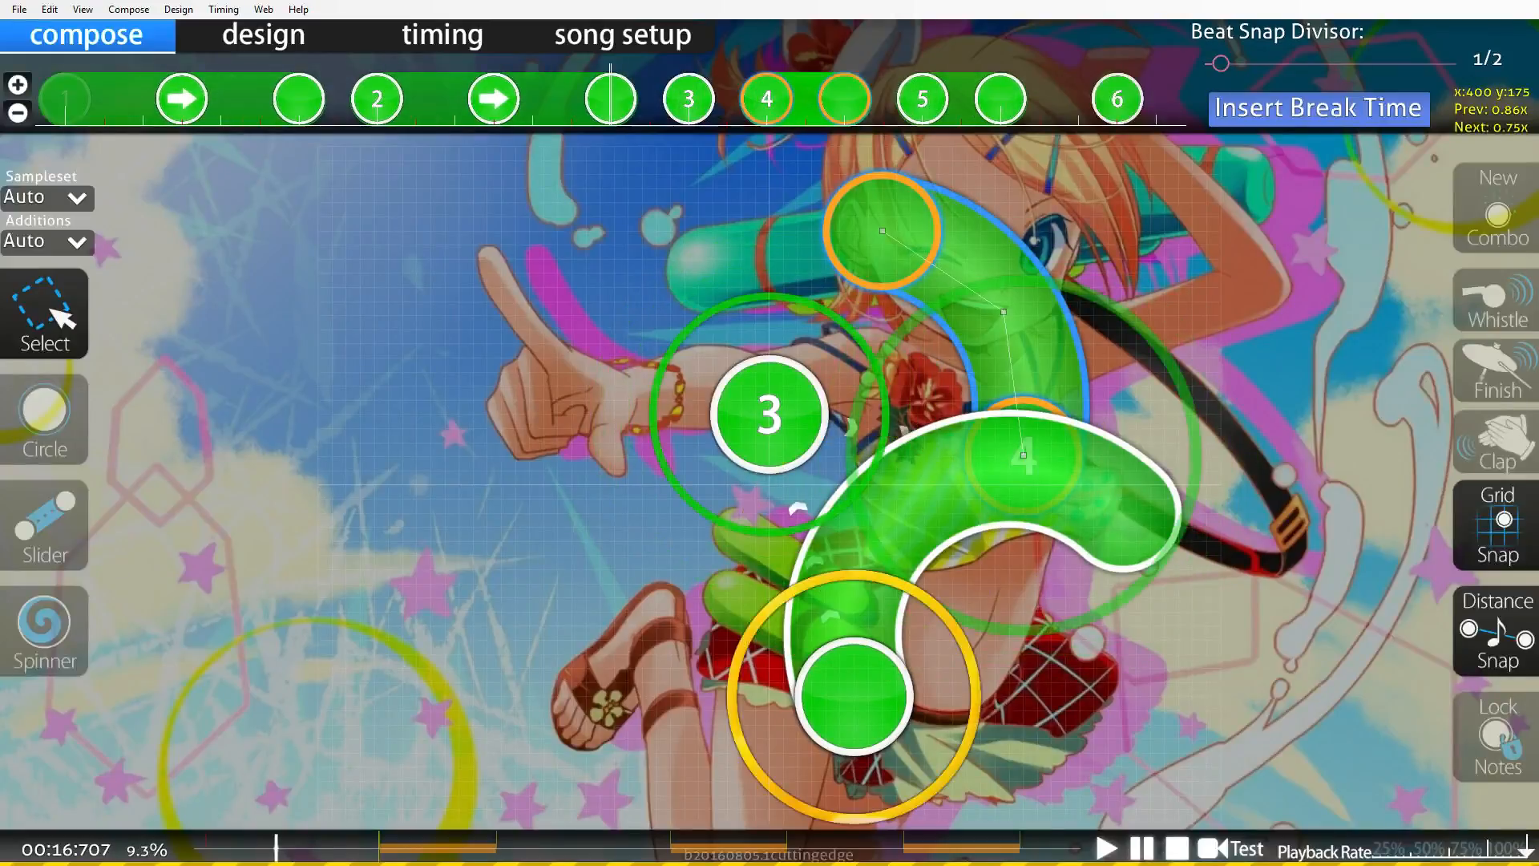
pyautogui.scroll(-2, 770, 481)
pyautogui.scroll(-4, 770, 481)
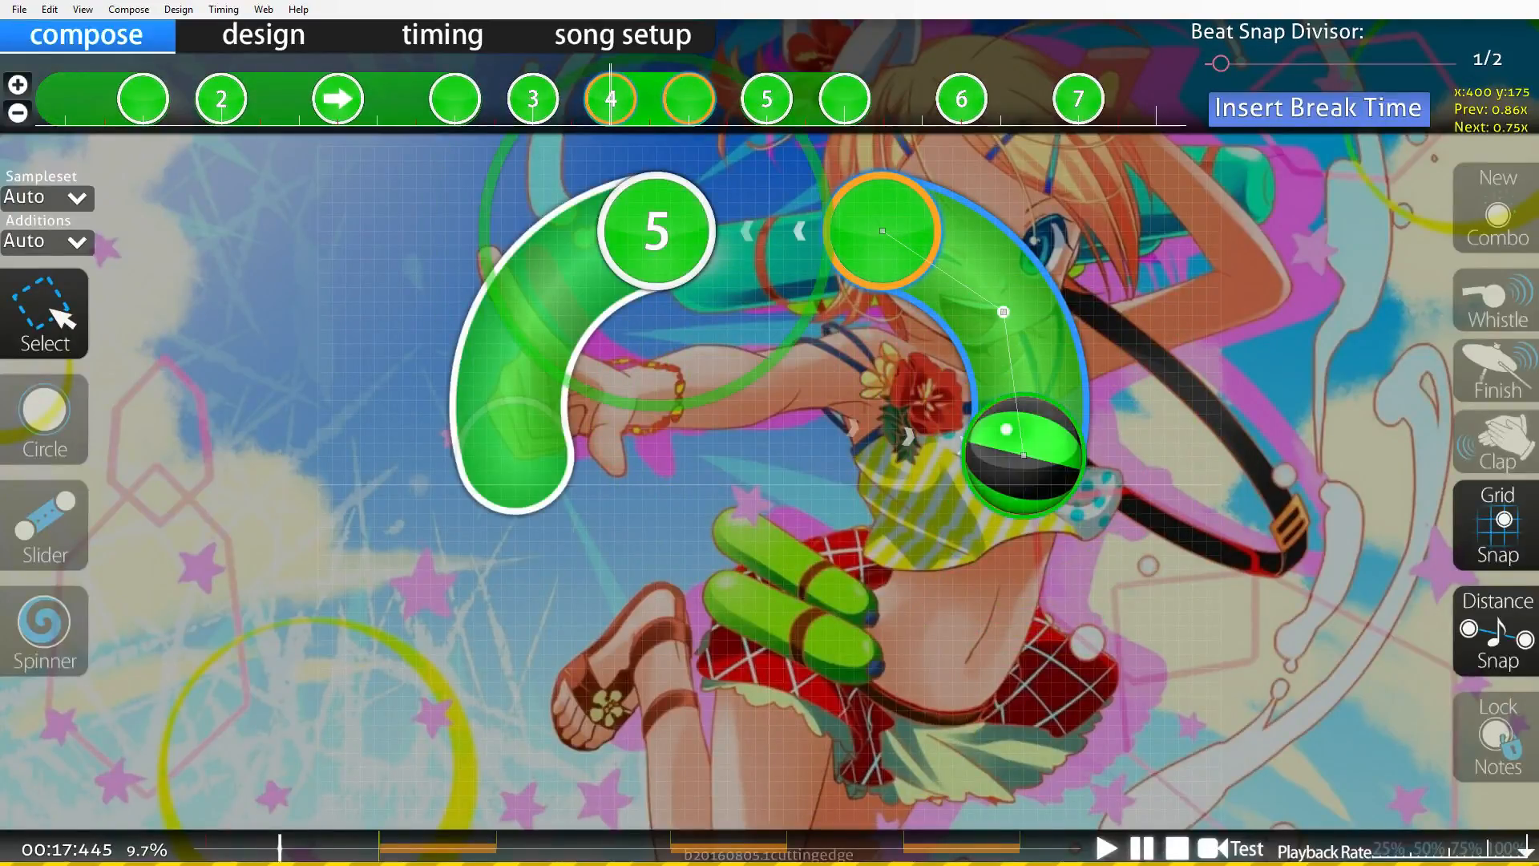
pyautogui.scroll(-2, 770, 481)
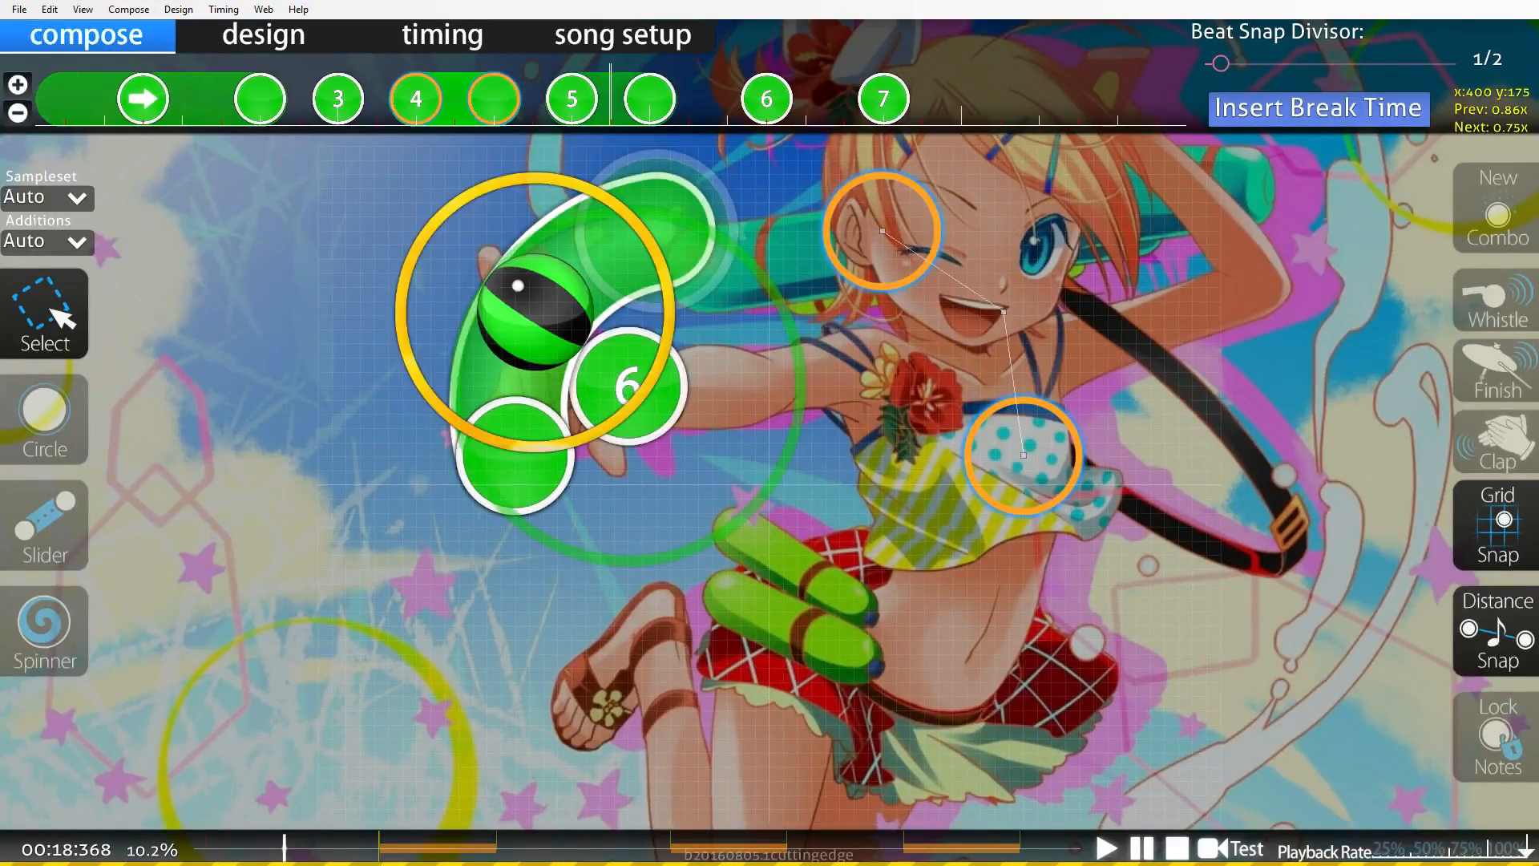
# Move the two circles after the flipped slider to the playfield's centre line, one low and one high.
pyautogui.moveTo(628, 385); pyautogui.dragTo(770, 639)
pyautogui.scroll(-3, 770, 640)
pyautogui.moveTo(608, 385); pyautogui.dragTo(768, 329)
# Scrub the timeline and play back the section to review the new circle positions.
pyautogui.scroll(5, 768, 328)
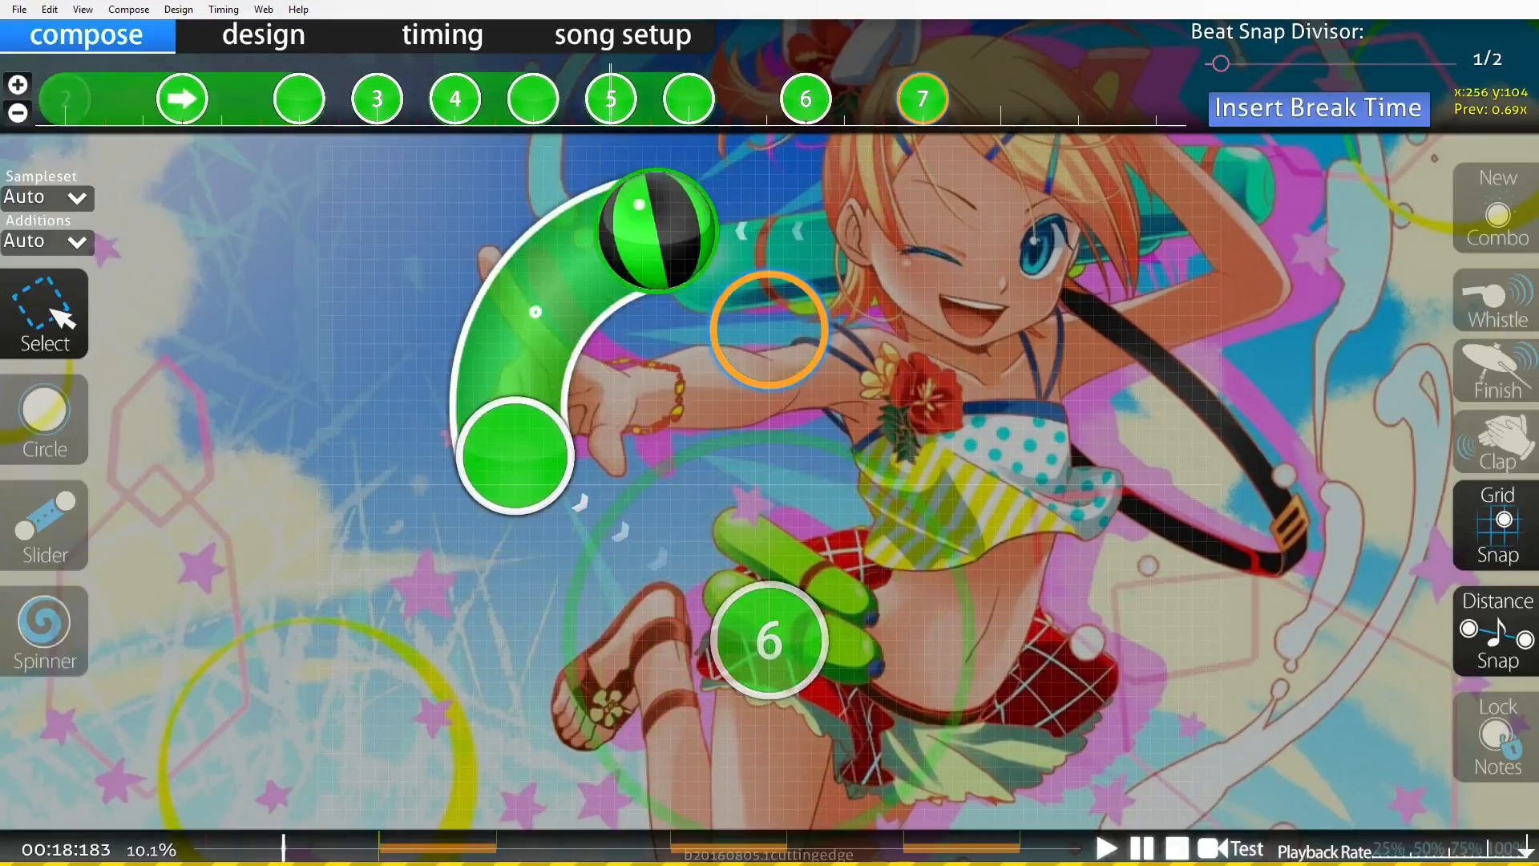
pyautogui.scroll(8, 768, 329)
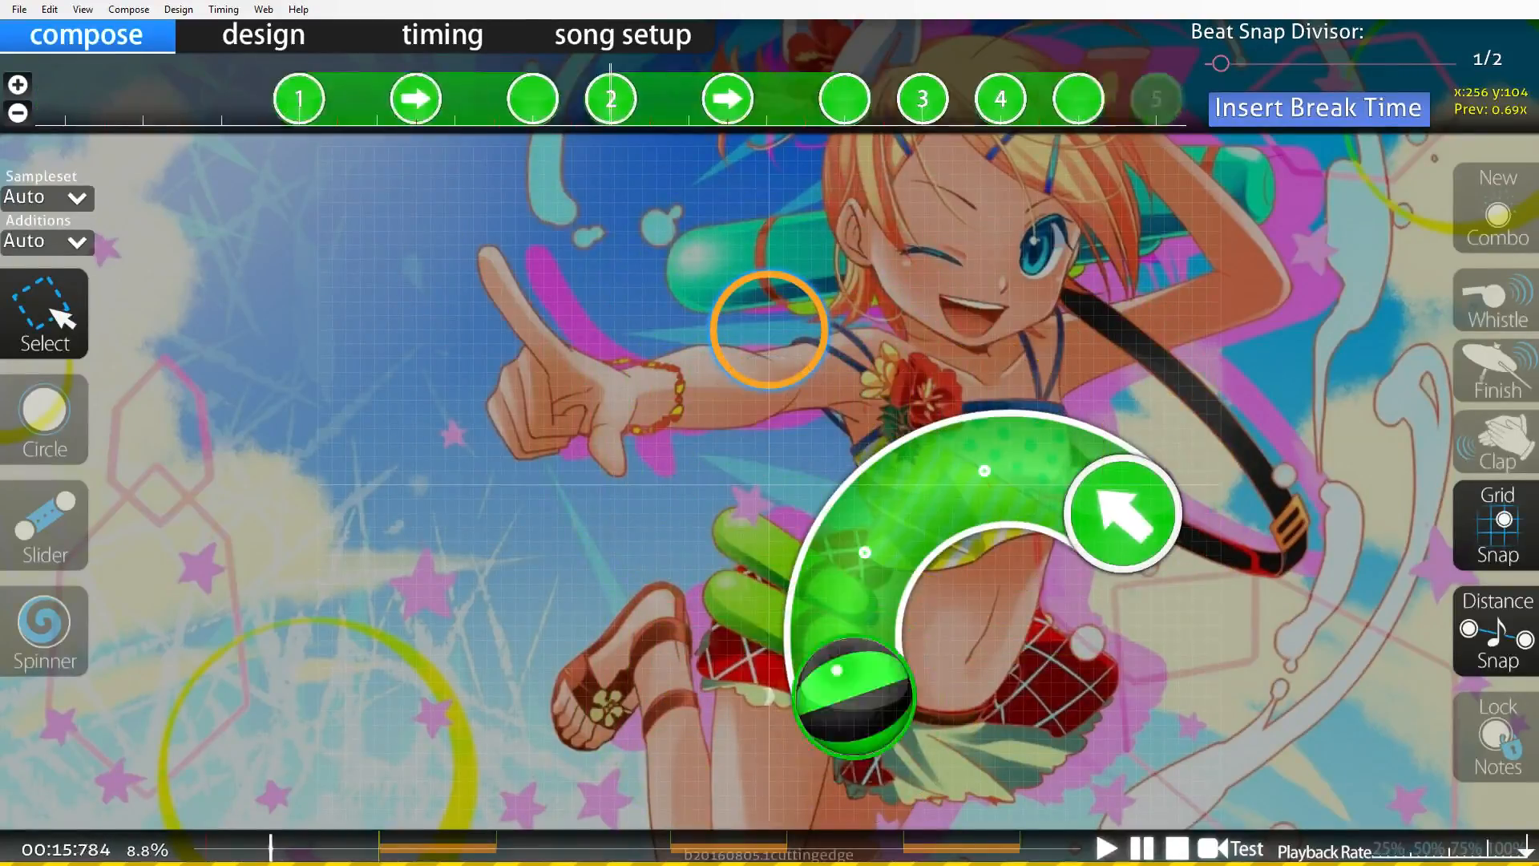
pyautogui.scroll(3, 768, 329)
pyautogui.press('space')
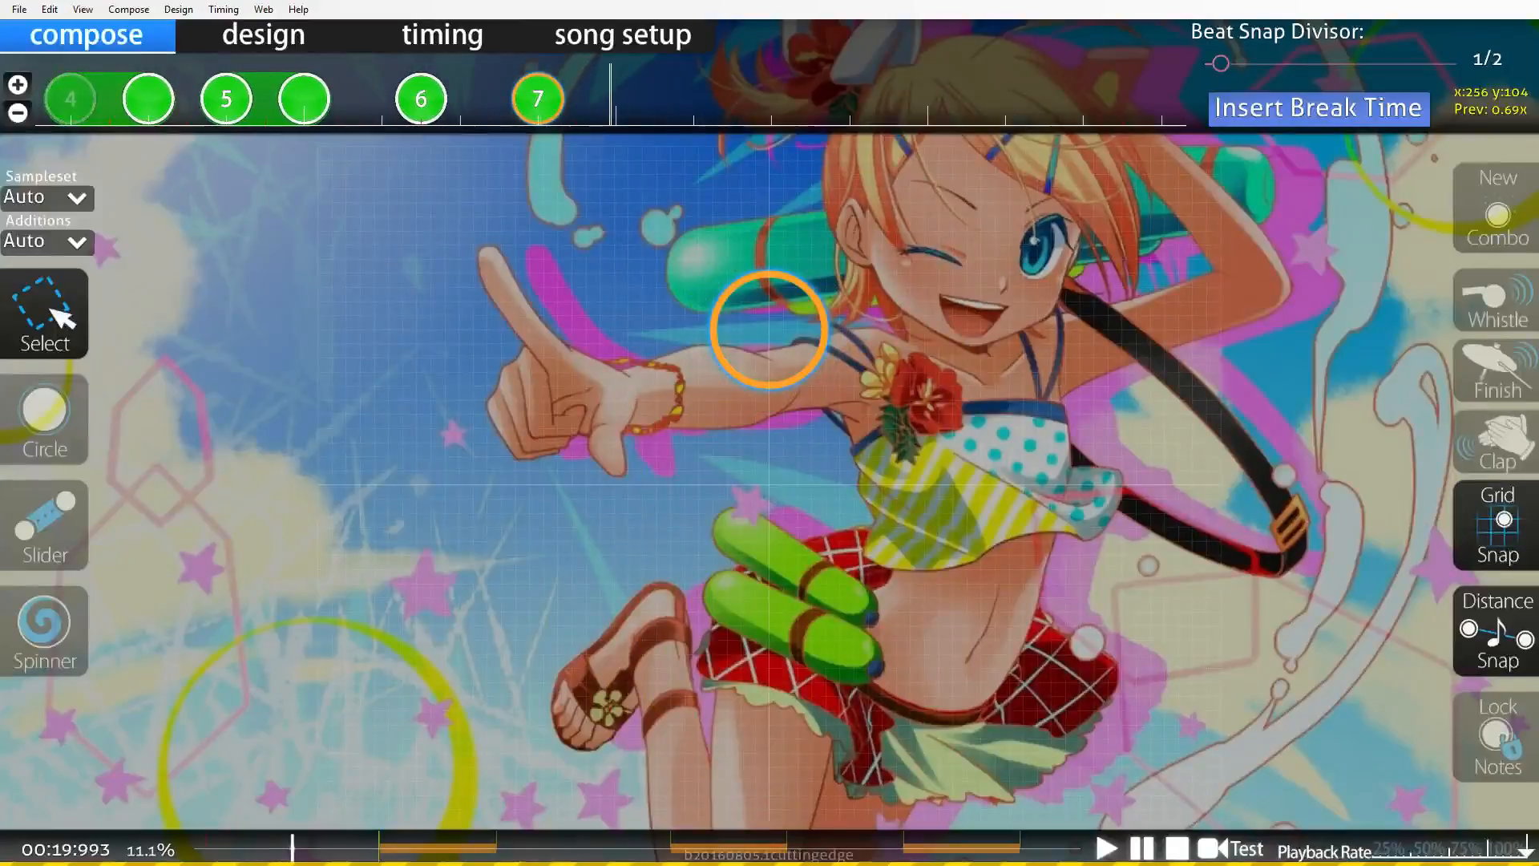
pyautogui.scroll(20, 770, 330)
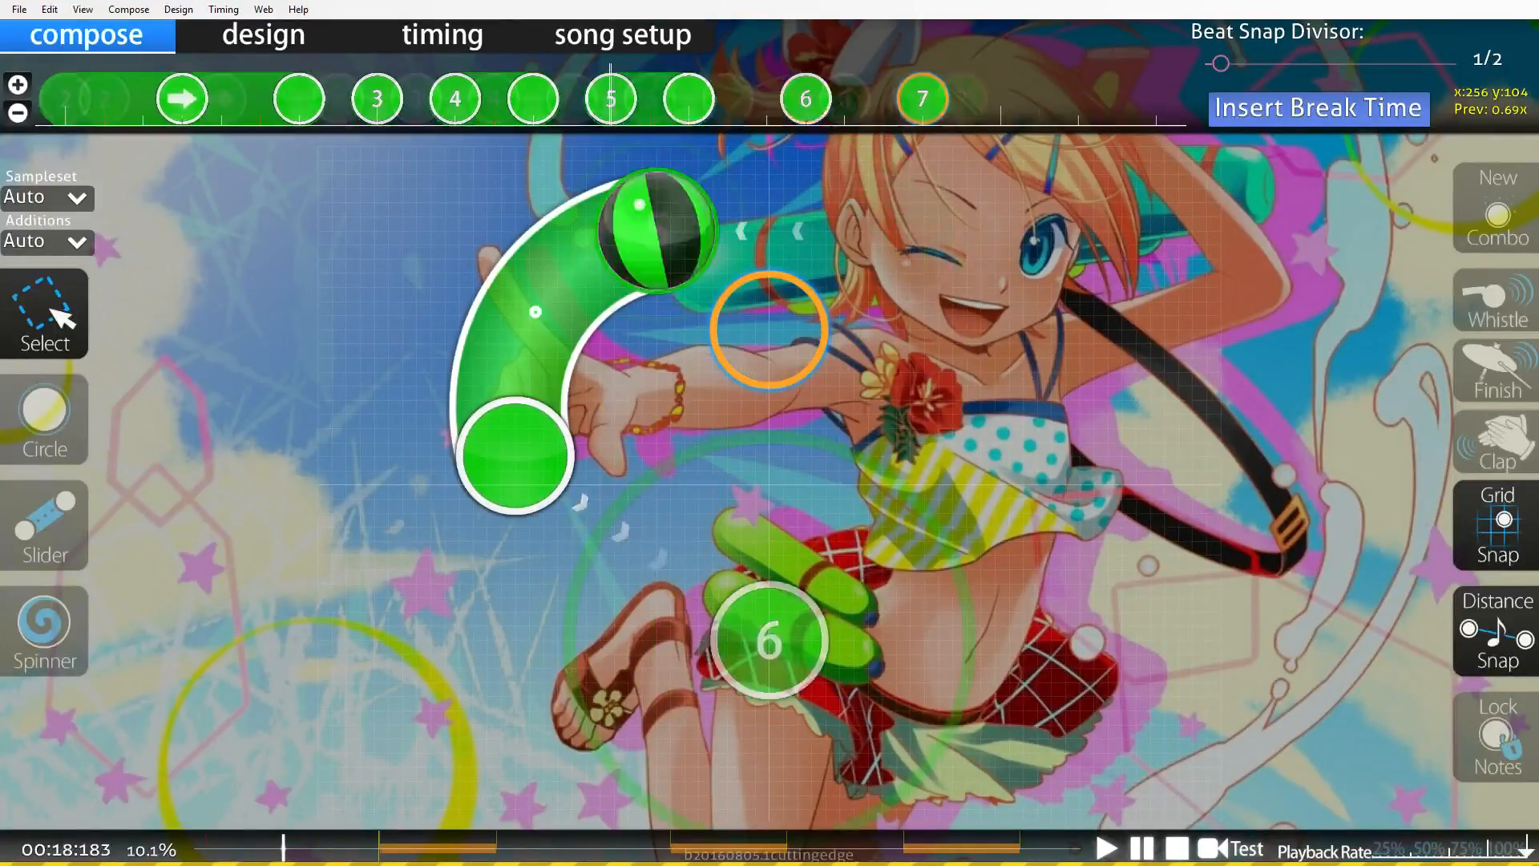
pyautogui.scroll(8, 768, 329)
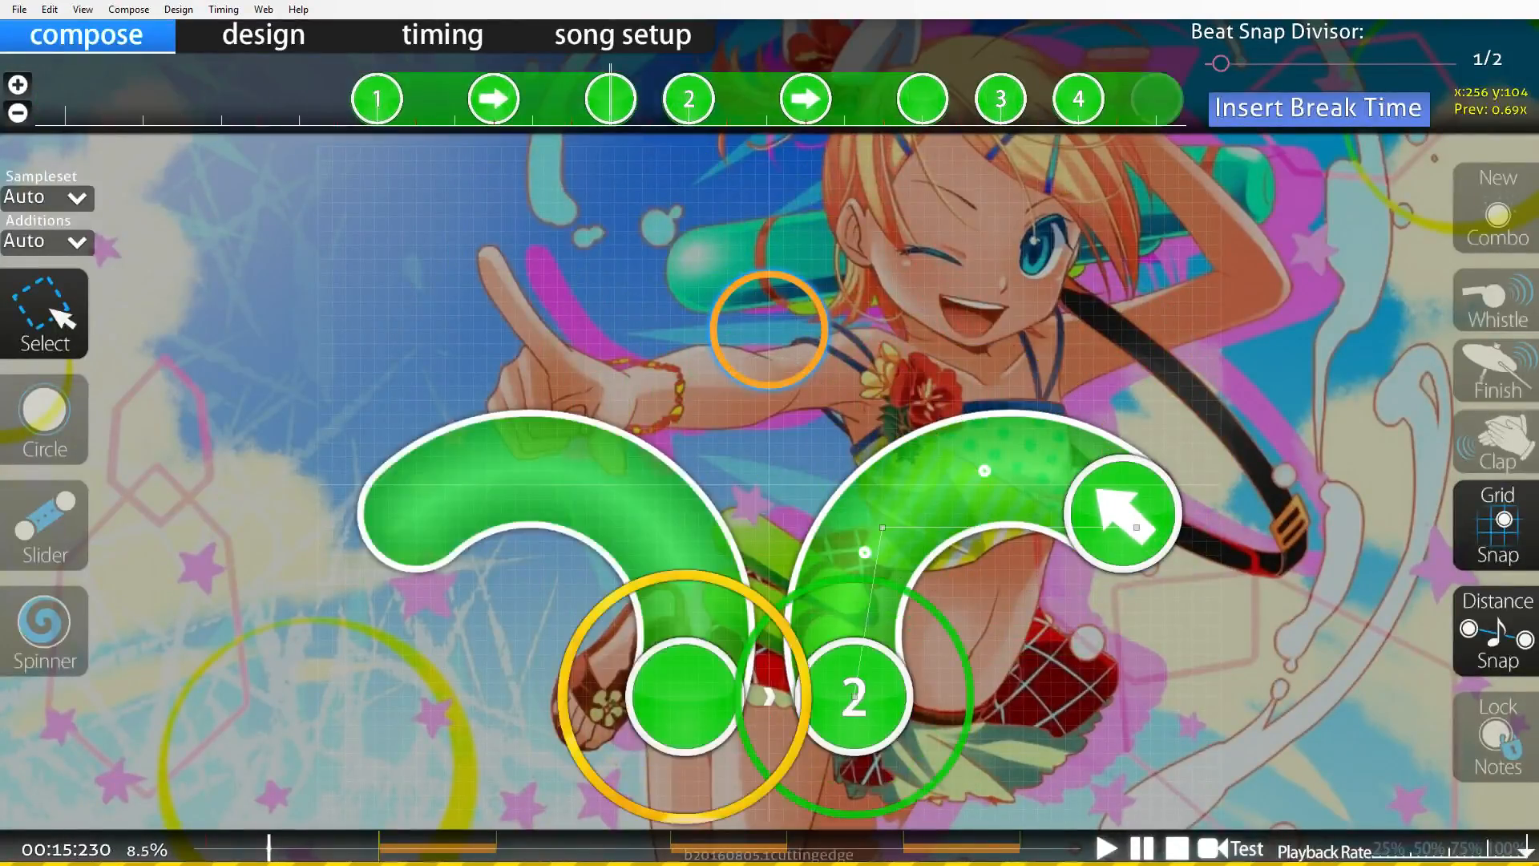
pyautogui.scroll(-6, 769, 329)
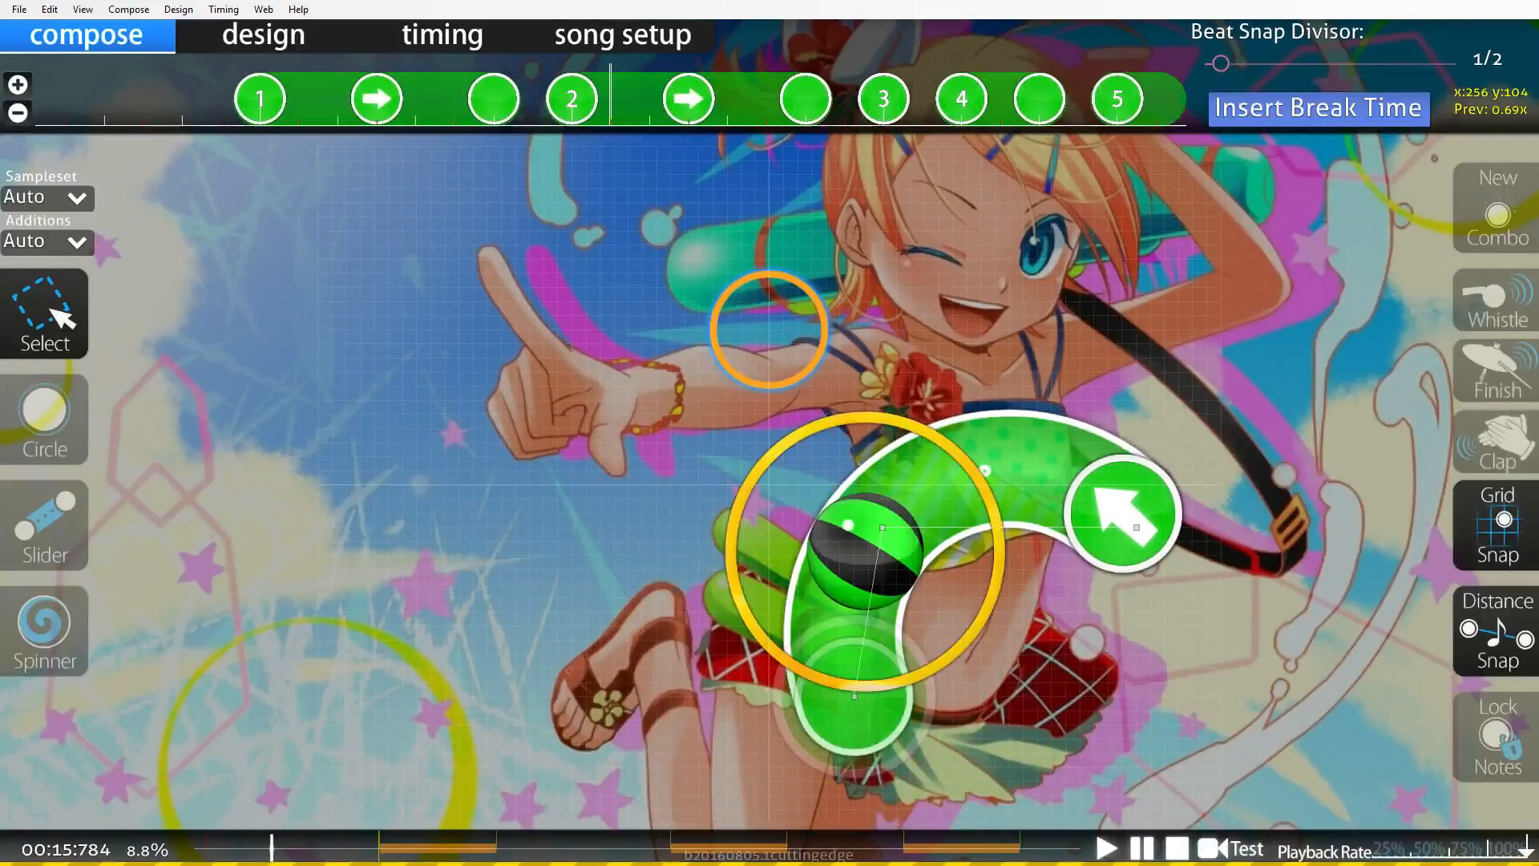
pyautogui.scroll(6, 769, 330)
pyautogui.scroll(-12, 768, 330)
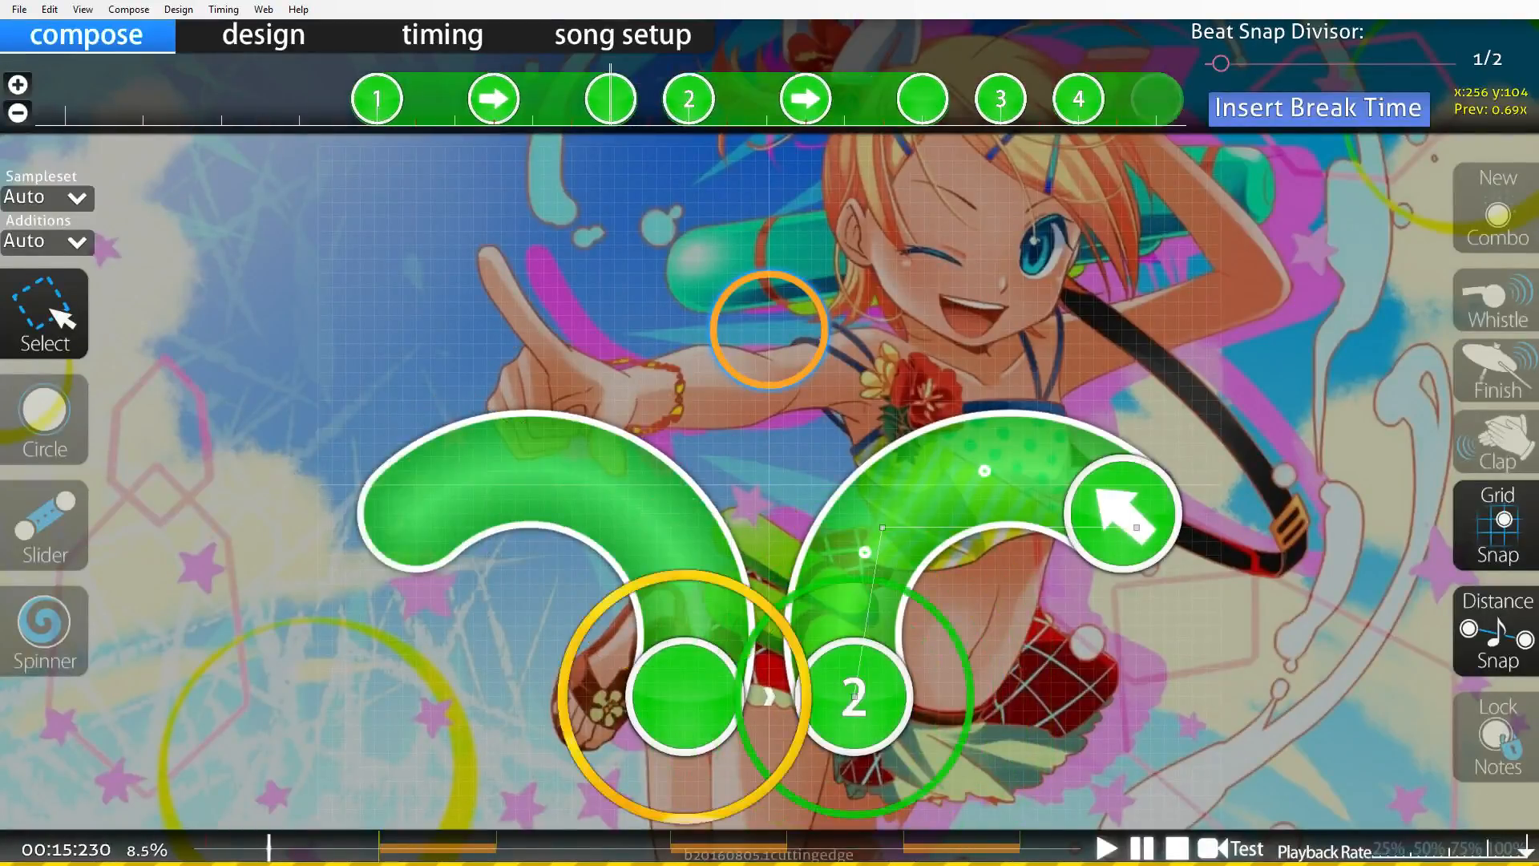
pyautogui.scroll(-2, 768, 330)
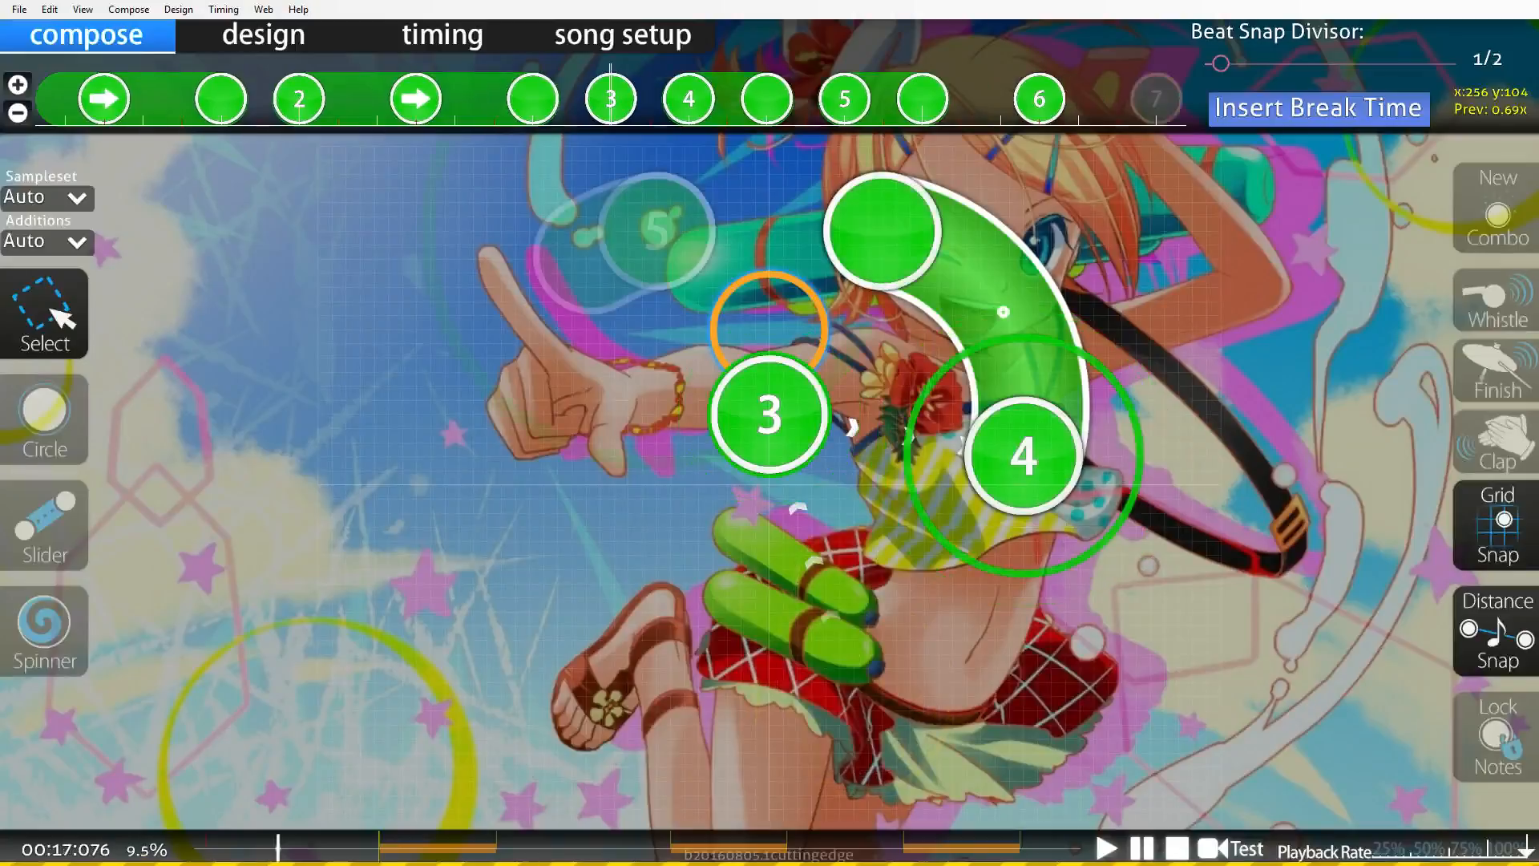
pyautogui.scroll(2, 768, 329)
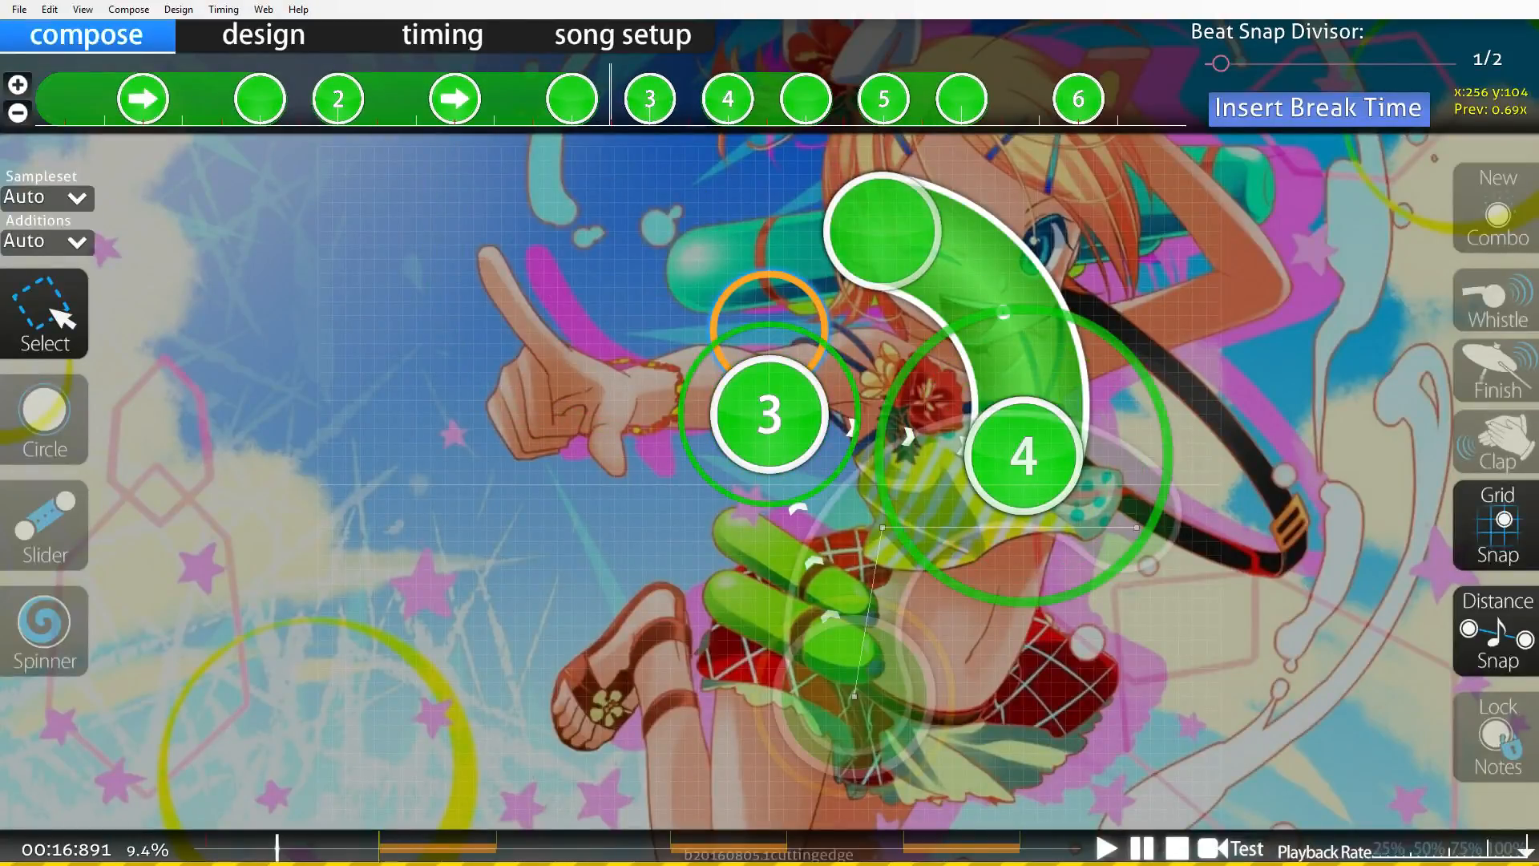
pyautogui.scroll(-1, 768, 329)
# Select the reversed slider and the following circle on the timeline and flip them horizontally.
pyautogui.moveTo(662, 98); pyautogui.dragTo(928, 98)
pyautogui.click(50, 9)
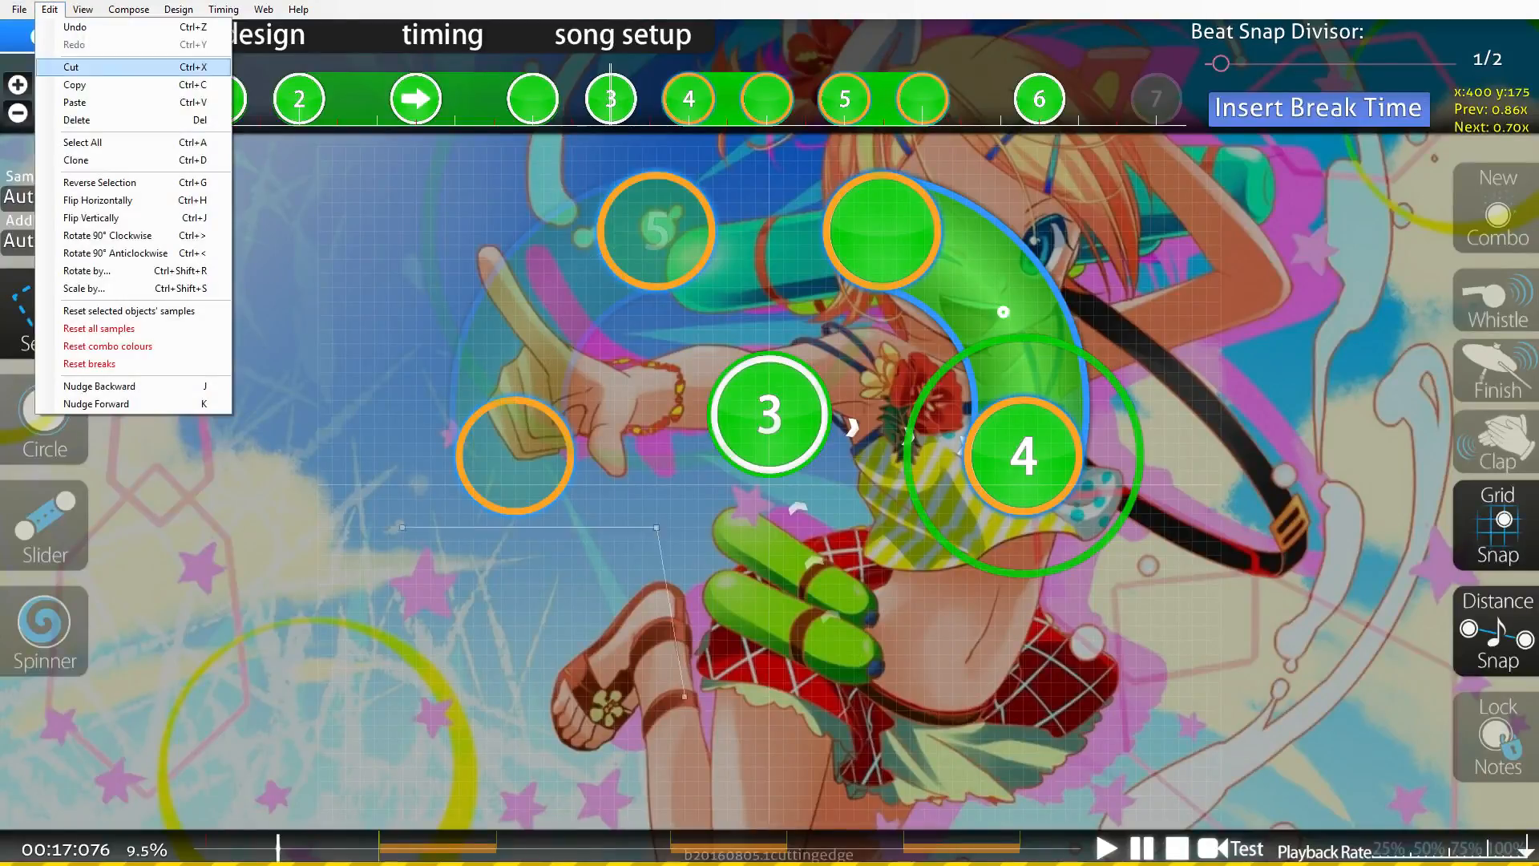
pyautogui.click(88, 198)
# Play back and scrub through the section to review the flipped pattern.
pyautogui.scroll(3, 768, 433)
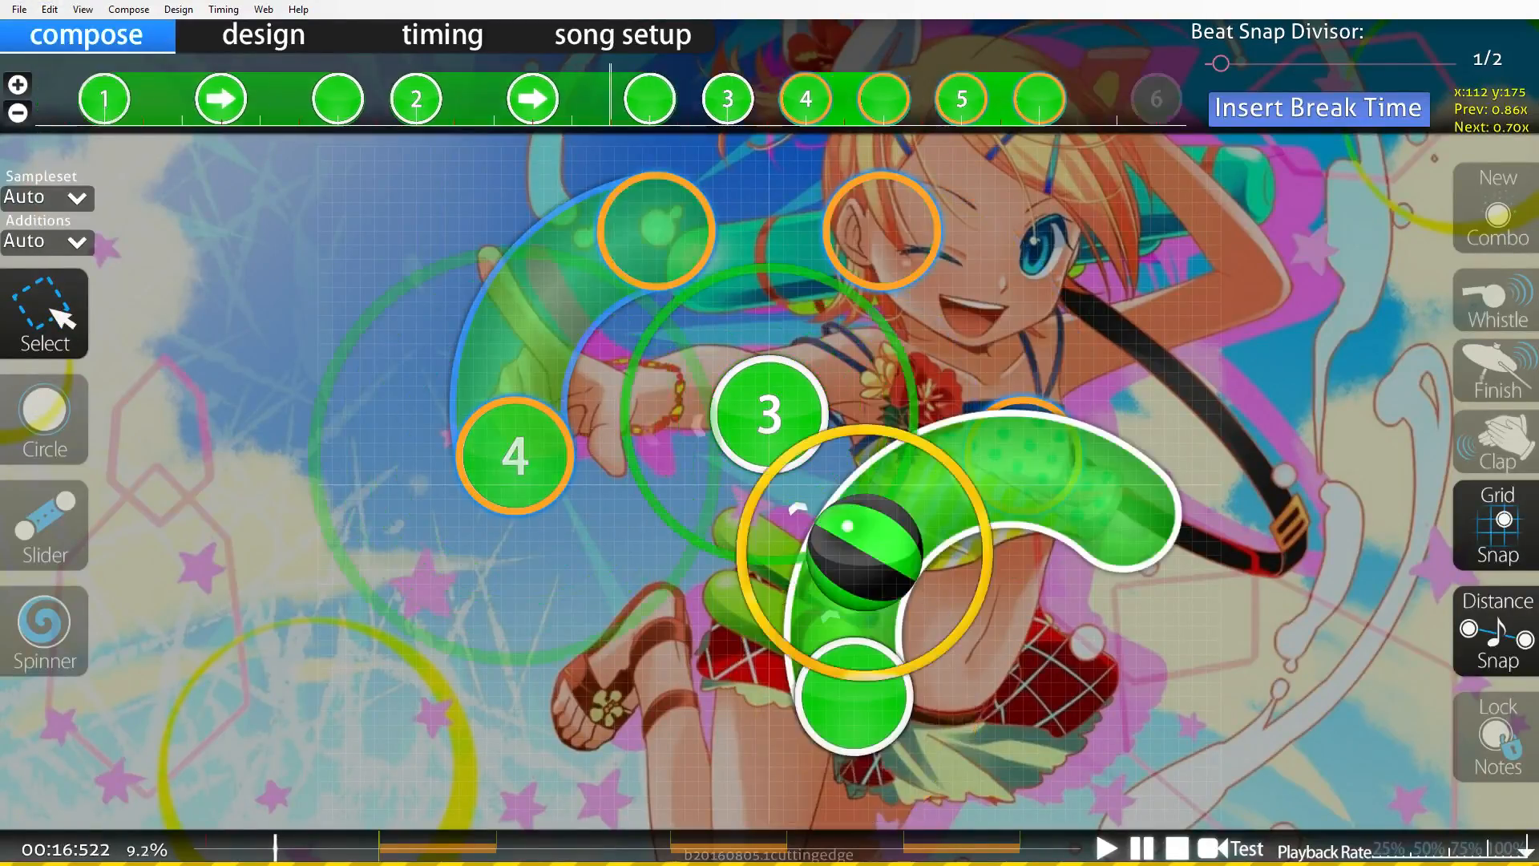
pyautogui.press('space')
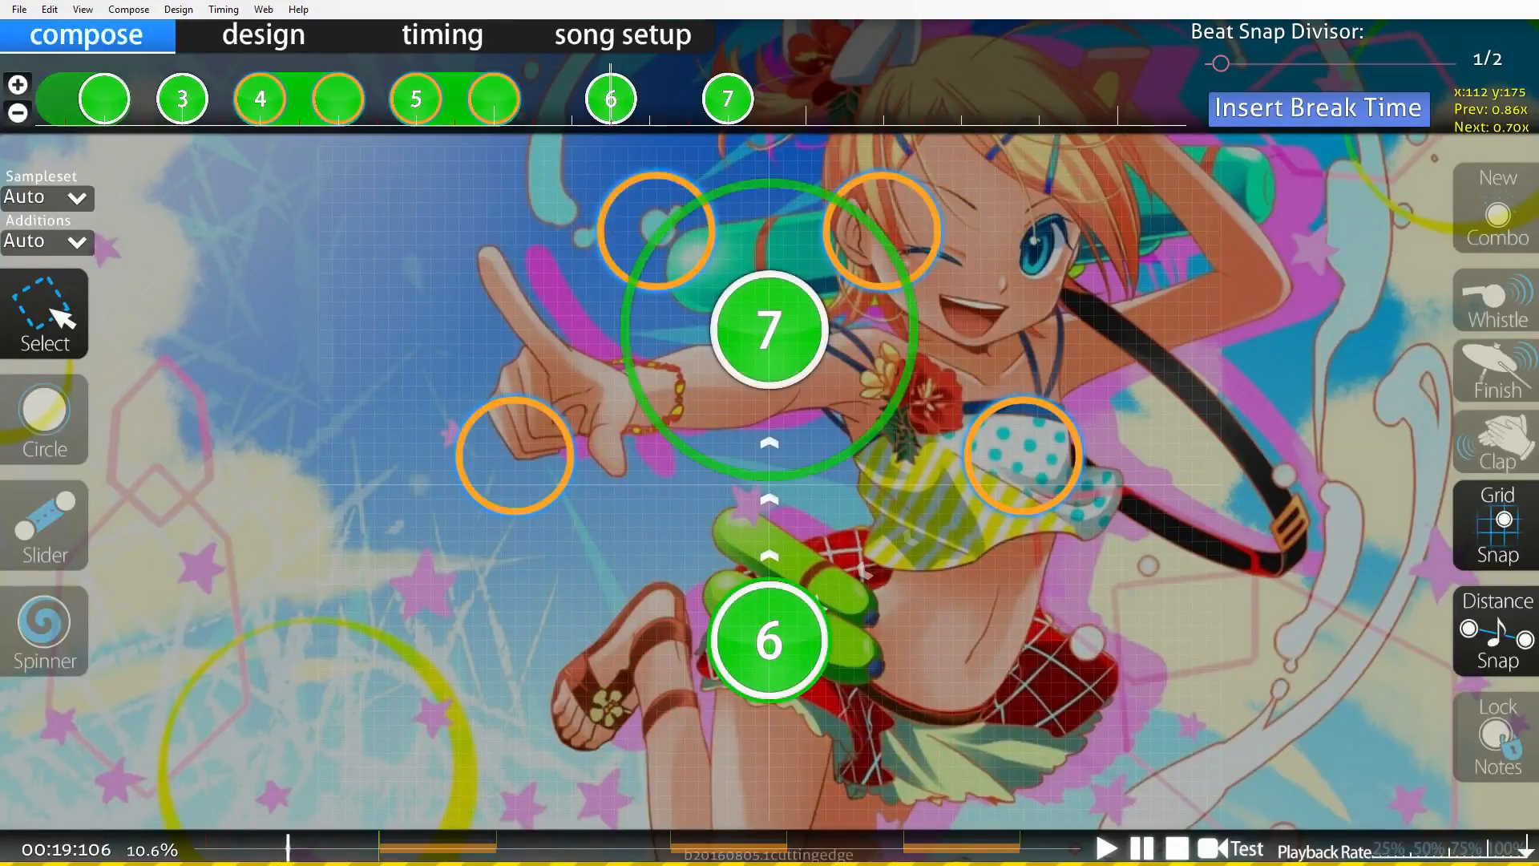
pyautogui.scroll(20, 768, 433)
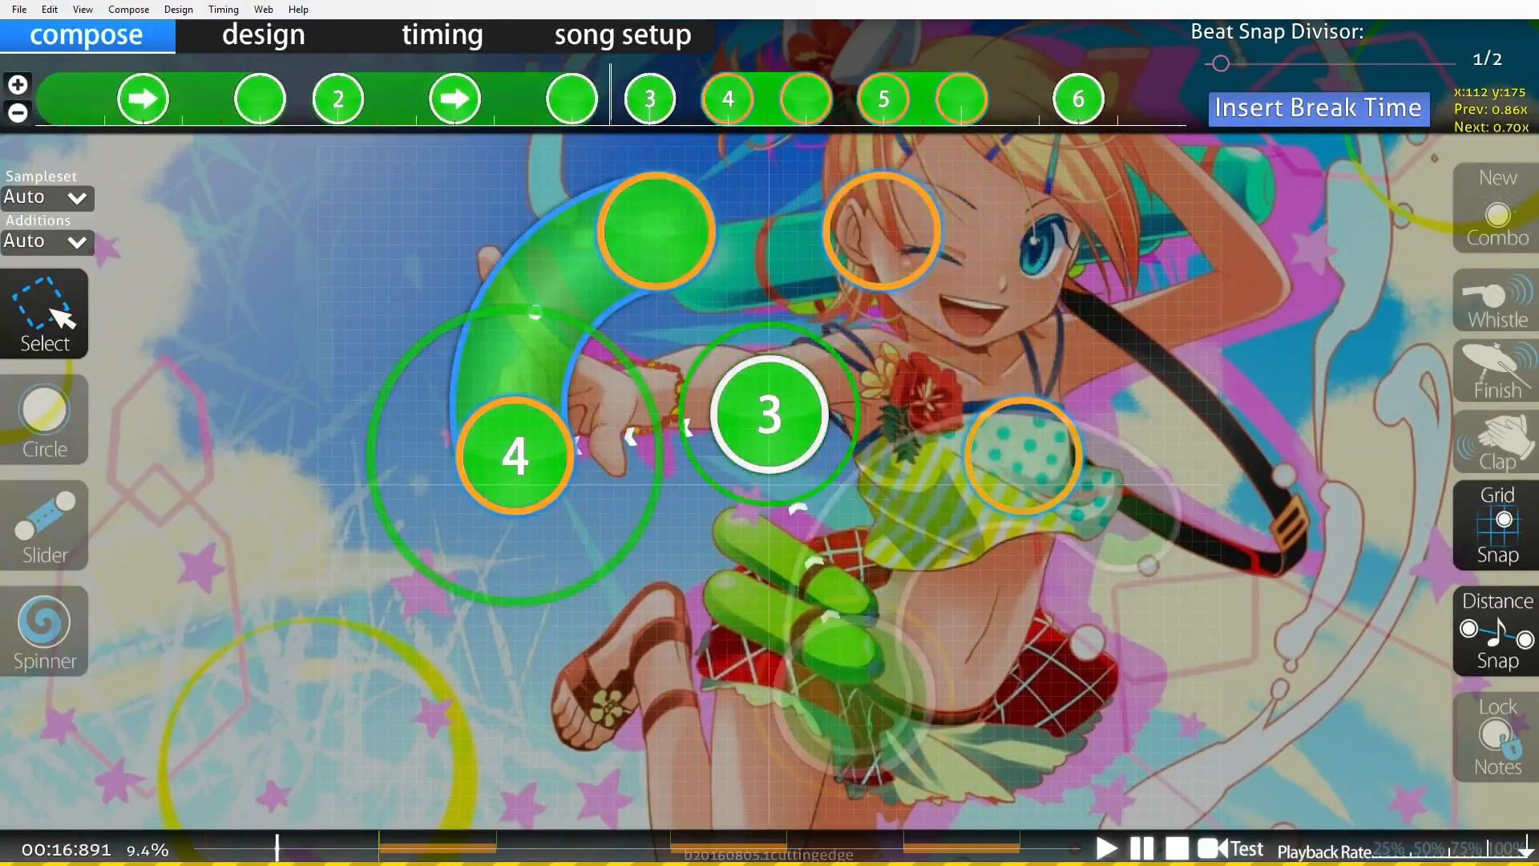
pyautogui.scroll(11, 768, 433)
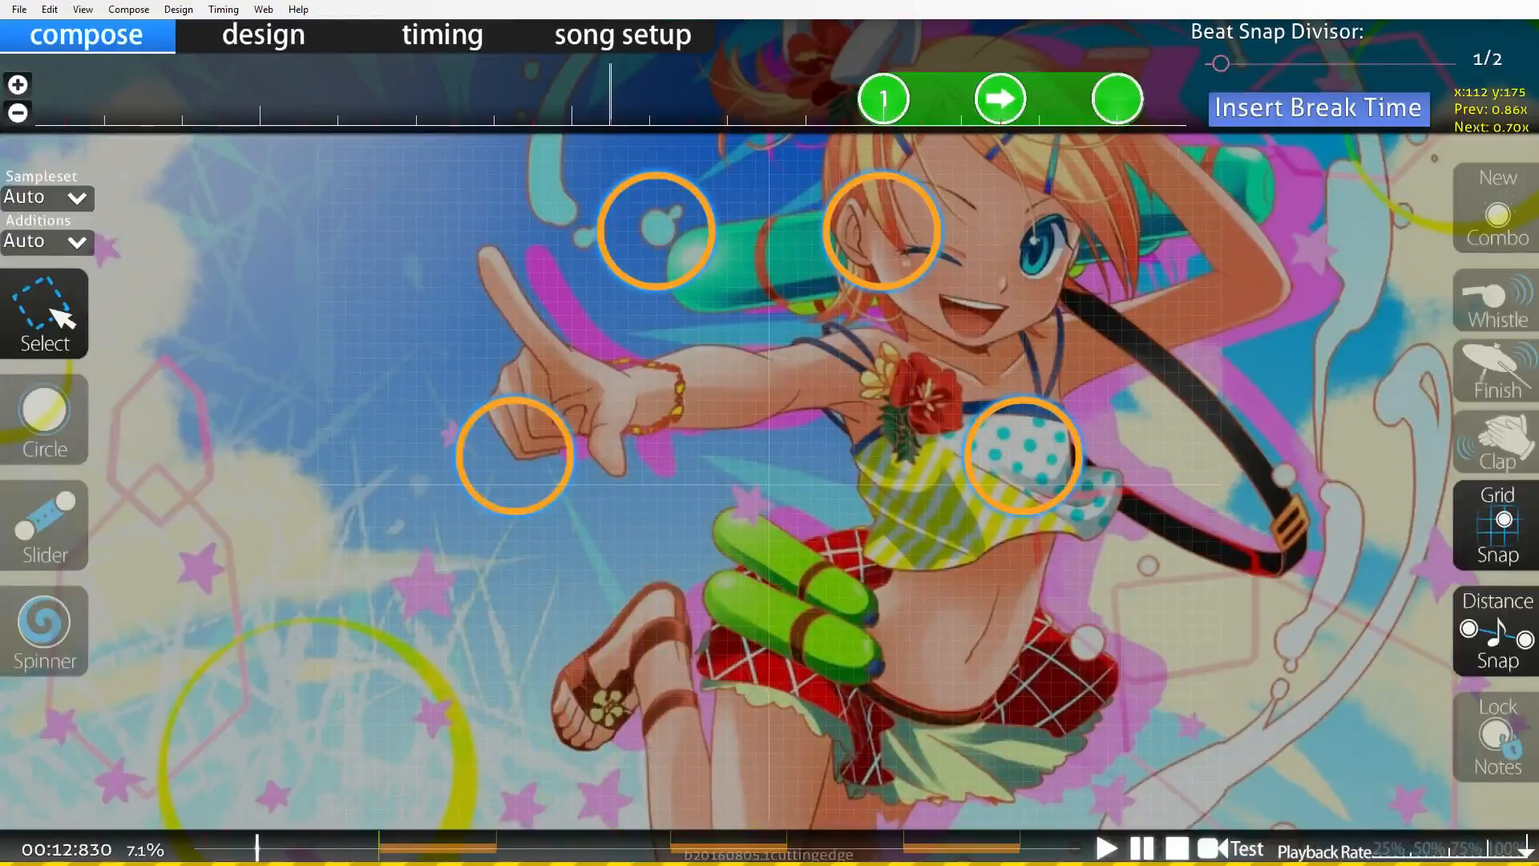
pyautogui.scroll(-10, 768, 433)
pyautogui.scroll(6, 768, 433)
pyautogui.scroll(-3, 768, 433)
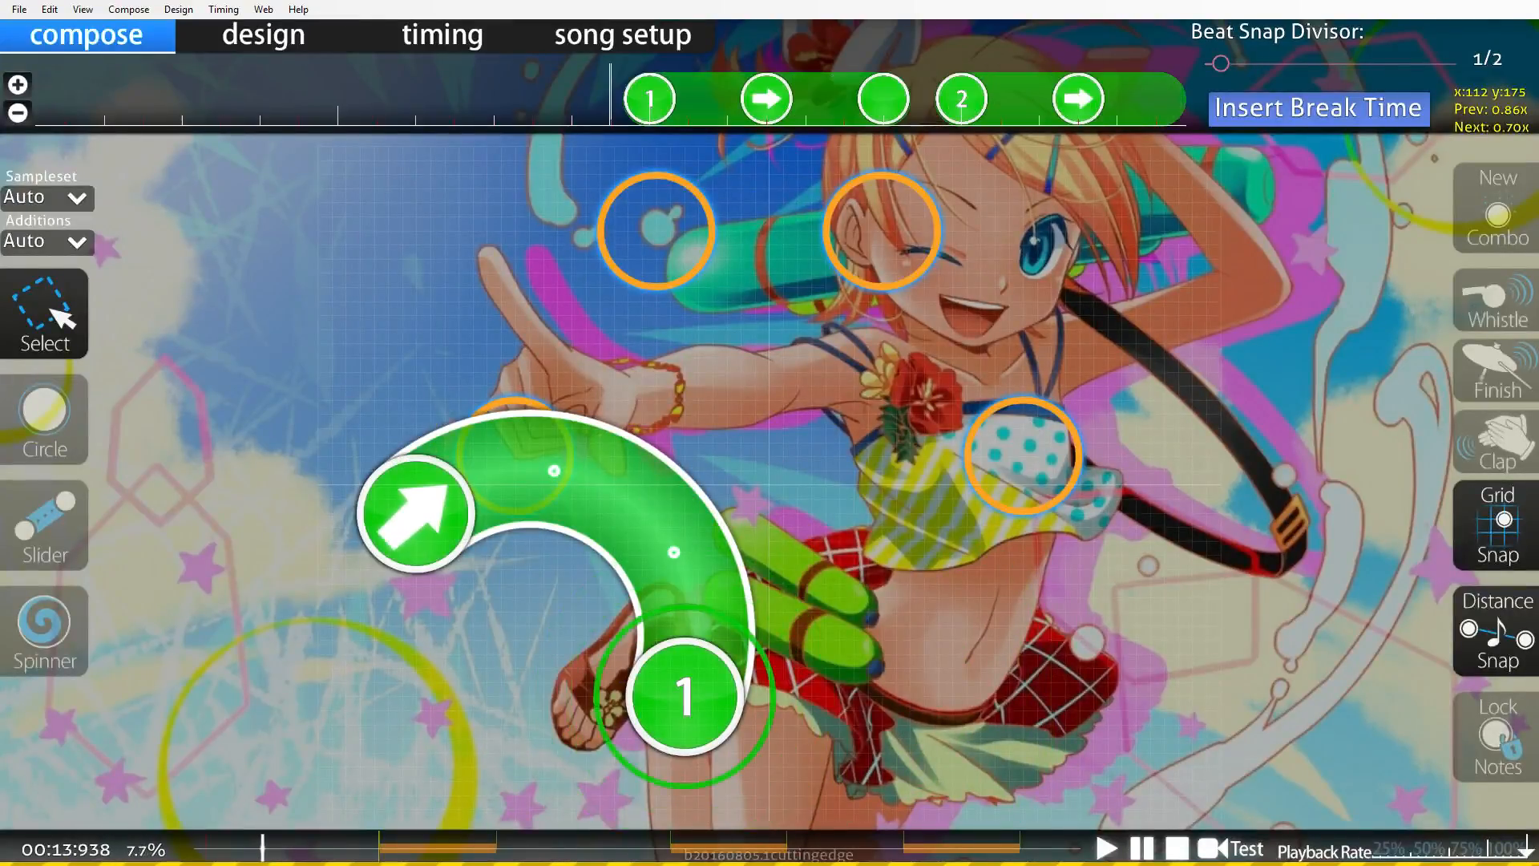
pyautogui.press('space')
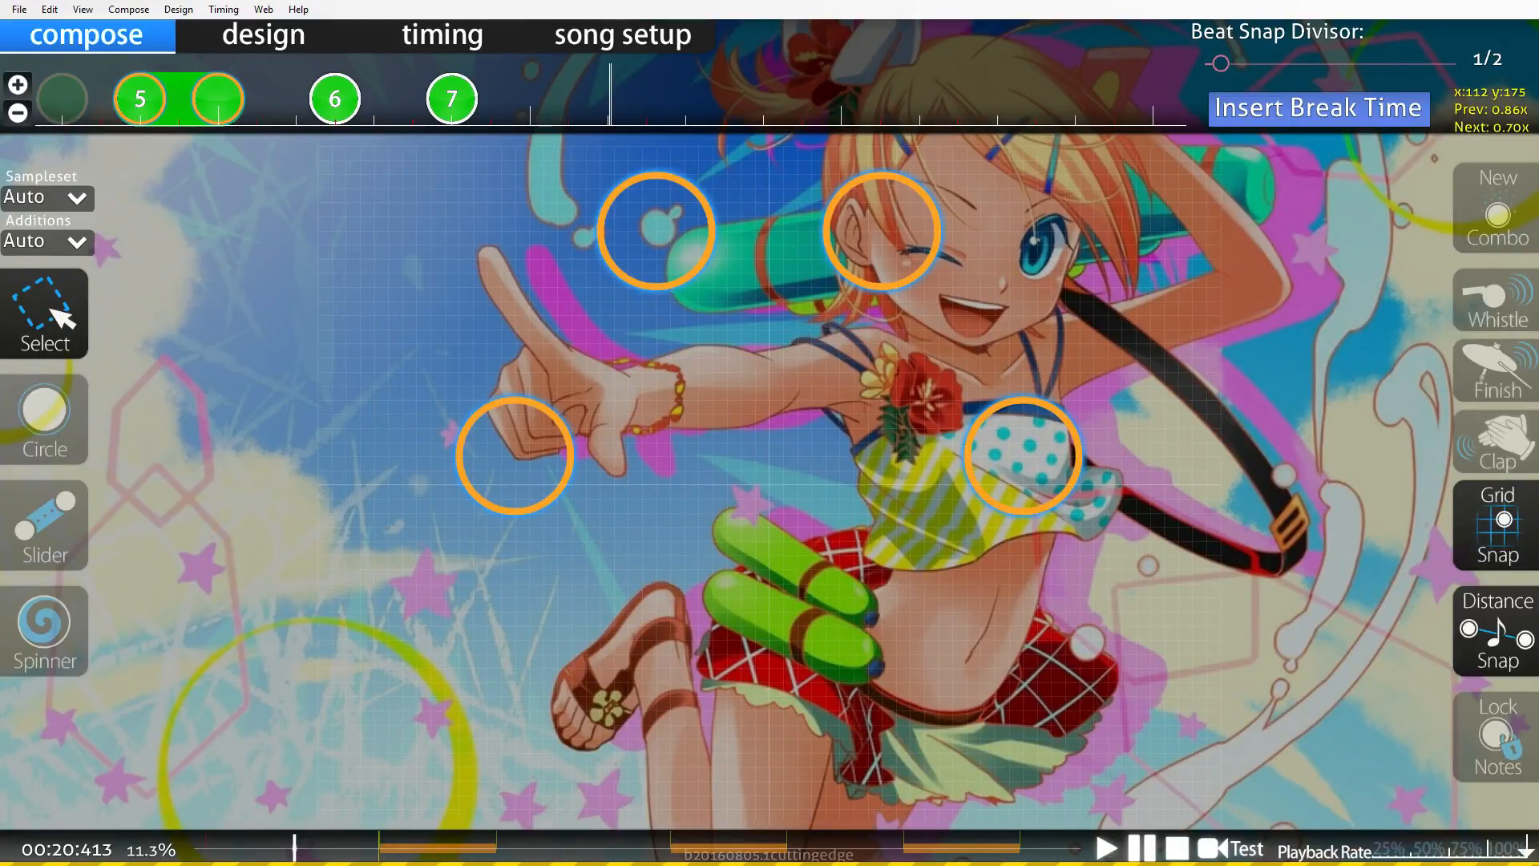
pyautogui.scroll(10, 770, 484)
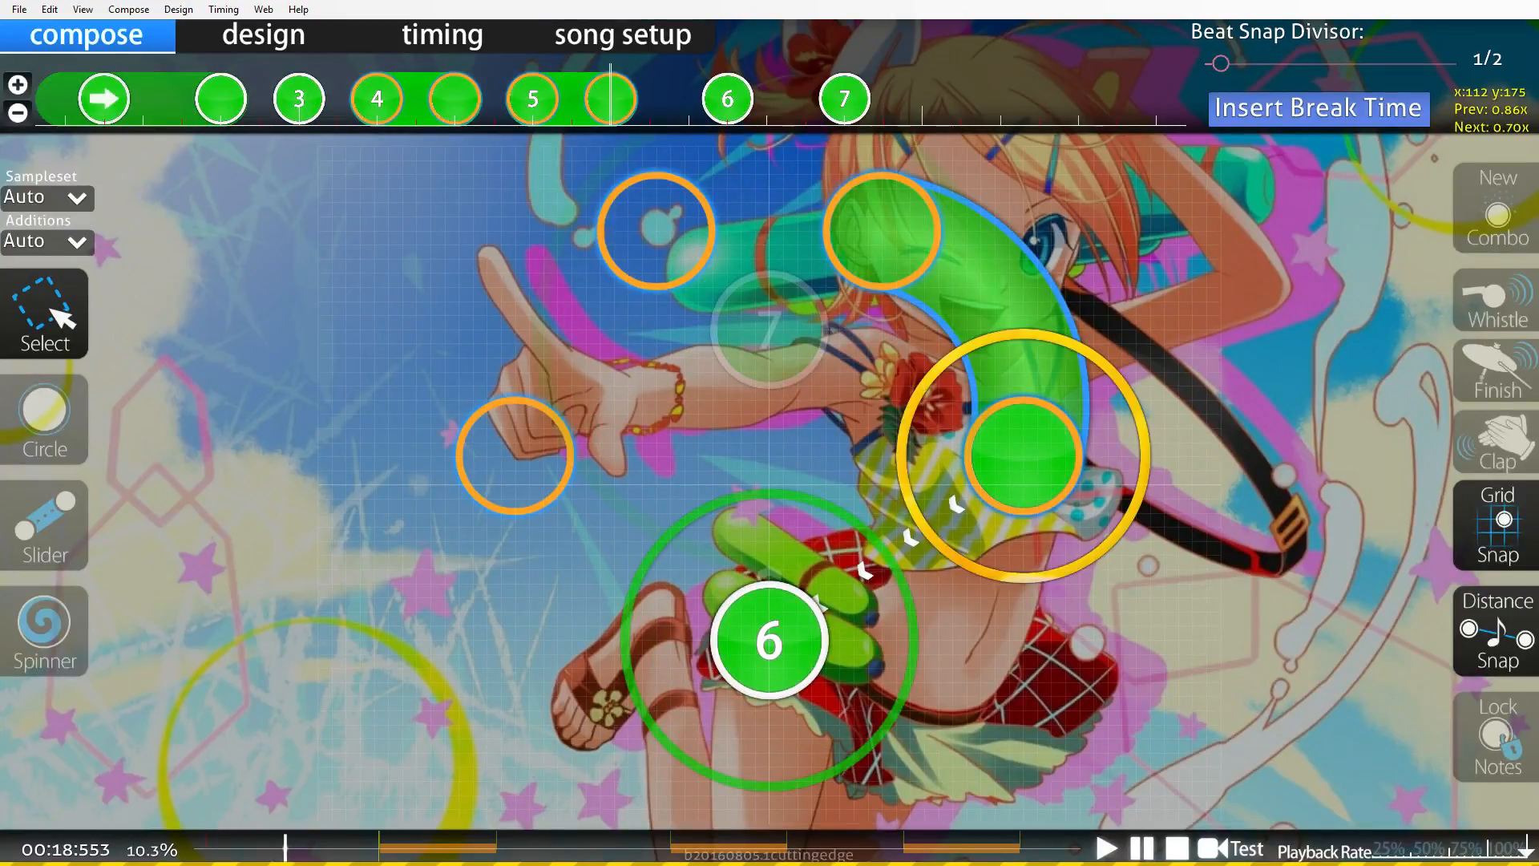
pyautogui.scroll(2, 770, 484)
pyautogui.scroll(-4, 770, 485)
pyautogui.scroll(5, 536, 312)
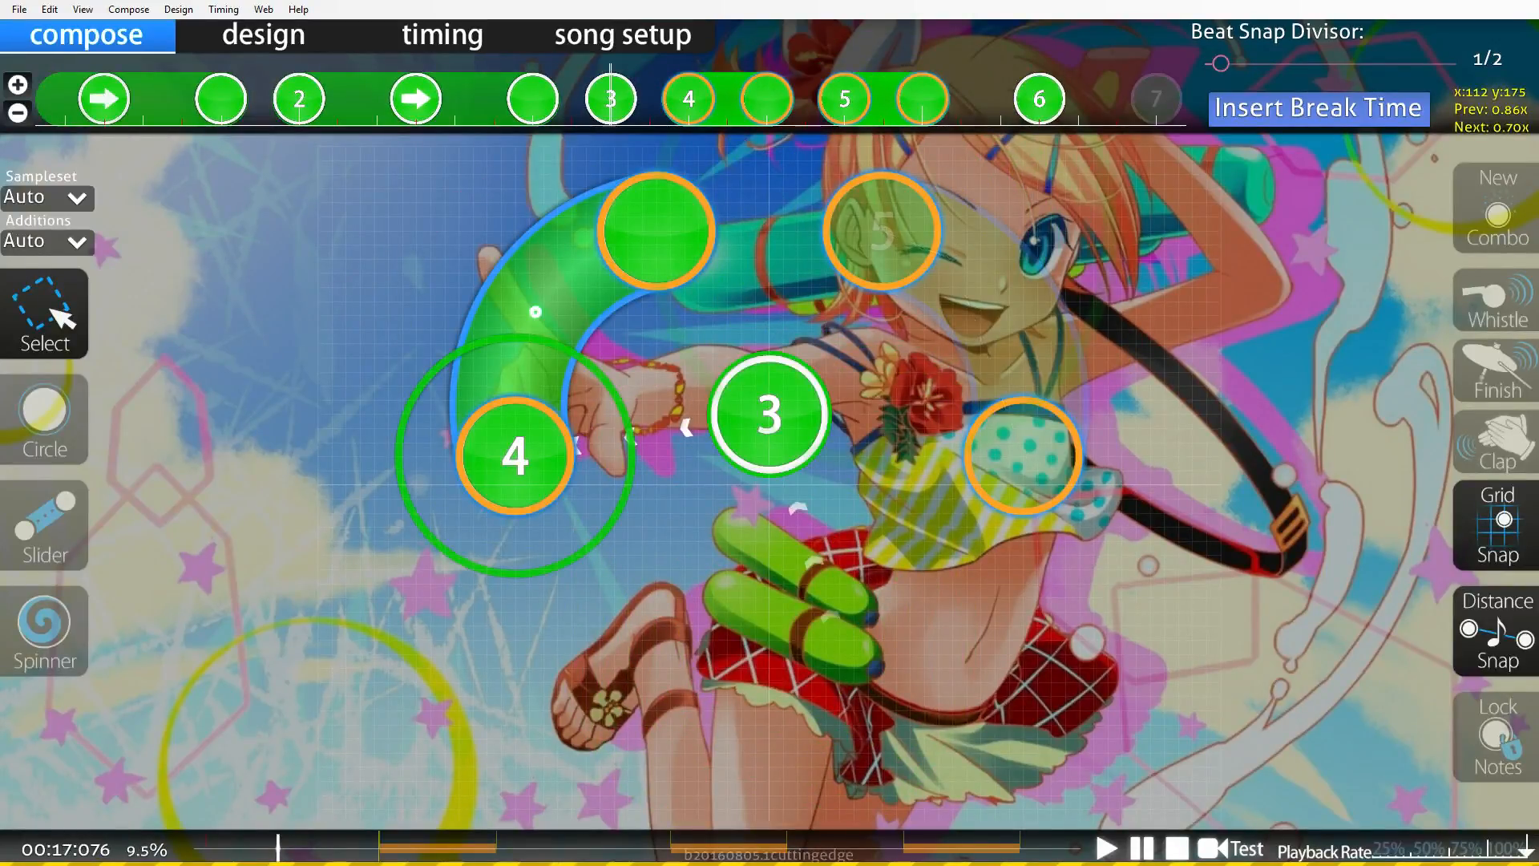
# Save the beatmap, leave the editor, and open the Easy Comeback! difficulty from song selection.
pyautogui.hotkey('ctrl', 's')
pyautogui.press('Return')
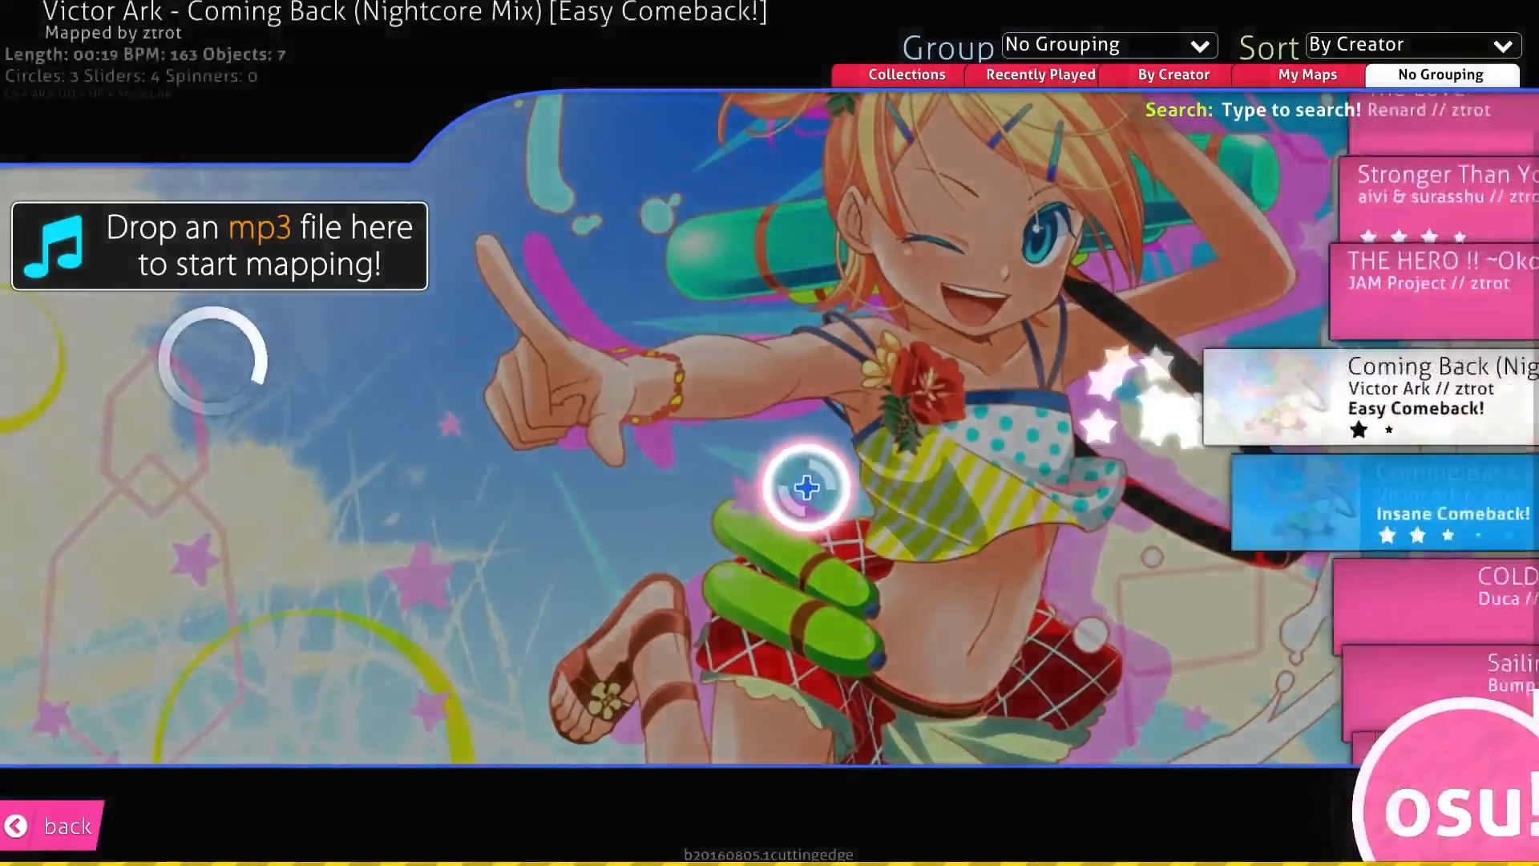
pyautogui.click(1001, 491)
pyautogui.click(1014, 407)
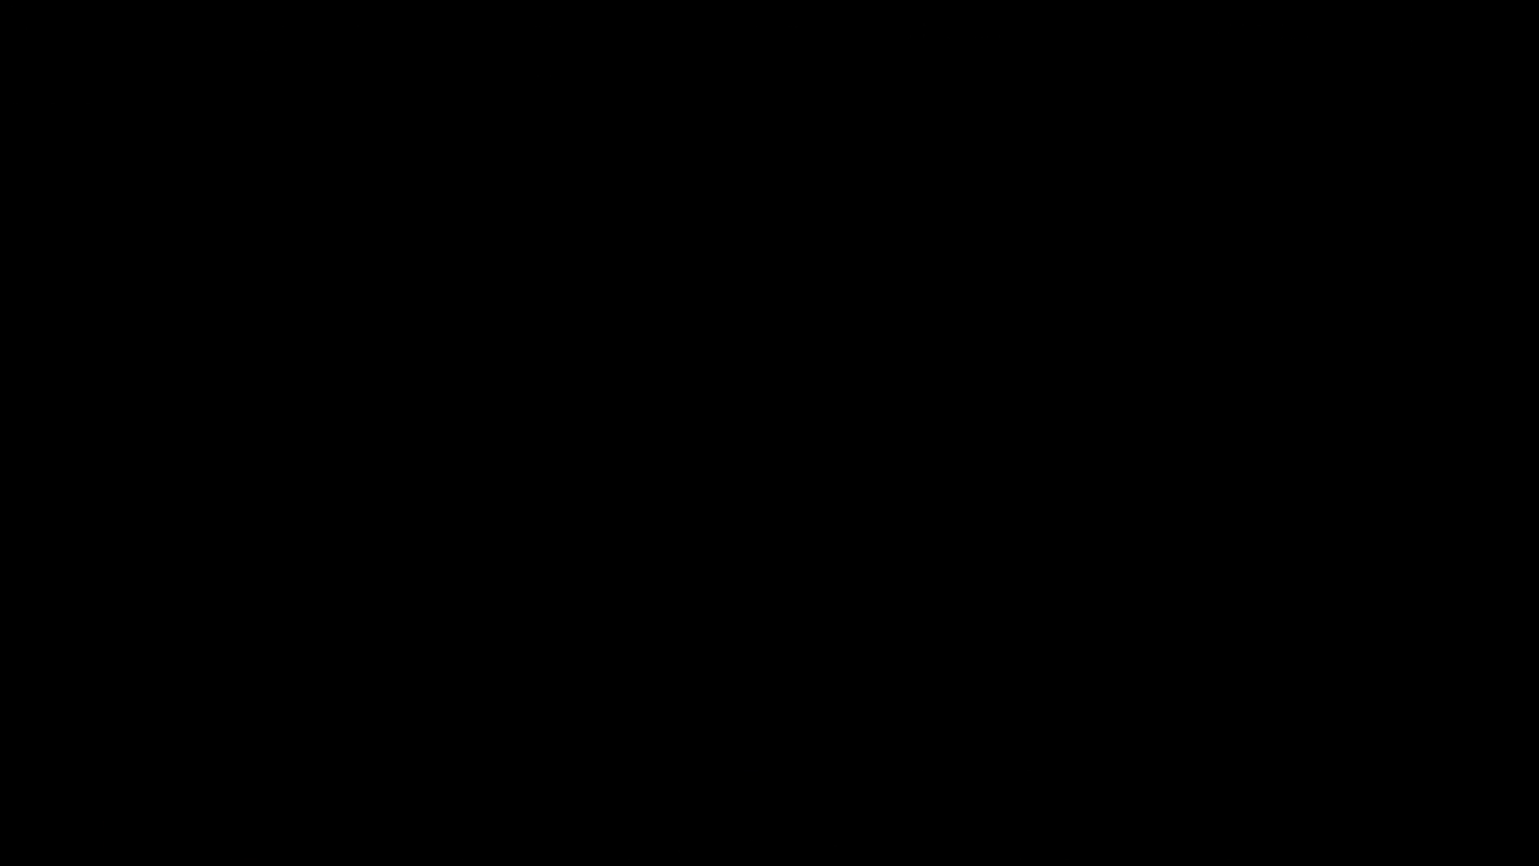